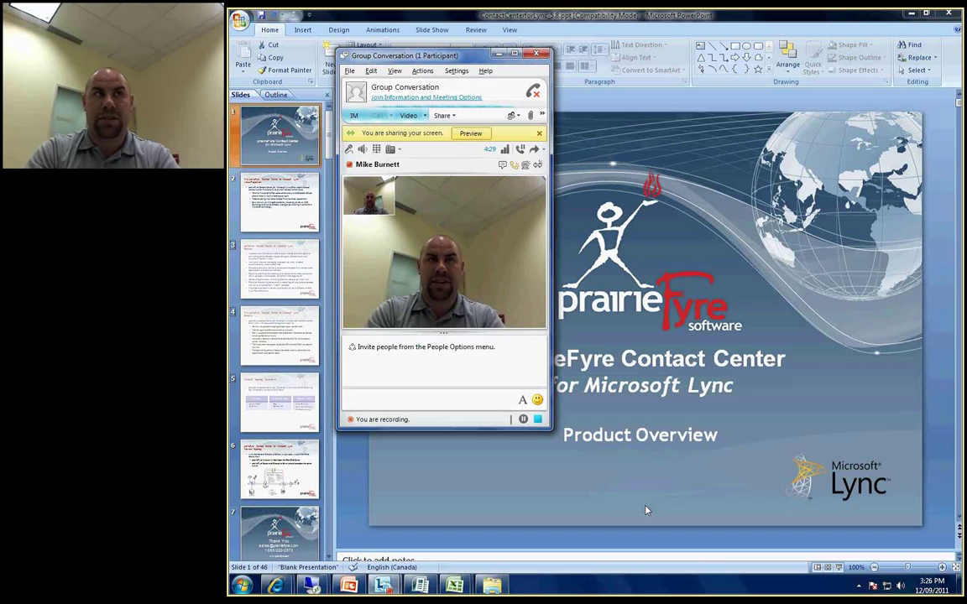
# Step: Choose the desktop as the content to share in the group conversation
pyautogui.click(444, 116)
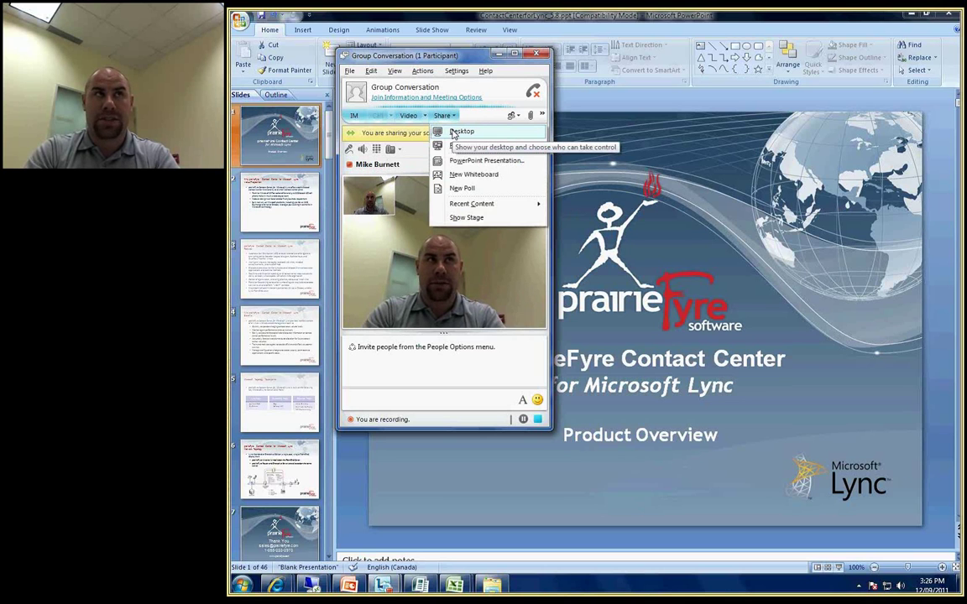
pyautogui.click(453, 133)
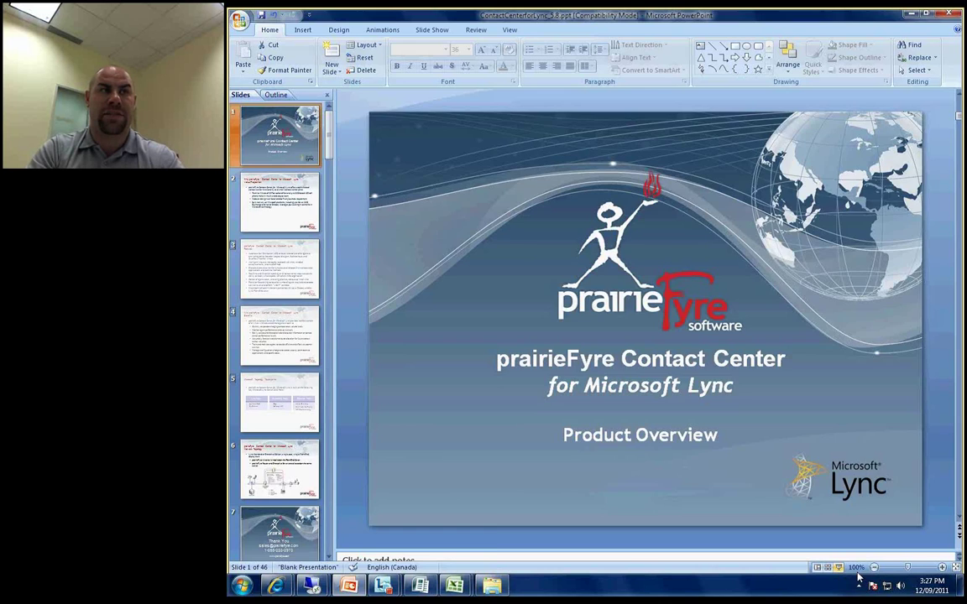
# Step: Advance the presentation to the value proposition slide and switch to the 10.1.5.37 Remote Desktop session
pyautogui.press('Down')
pyautogui.moveTo(310, 585)
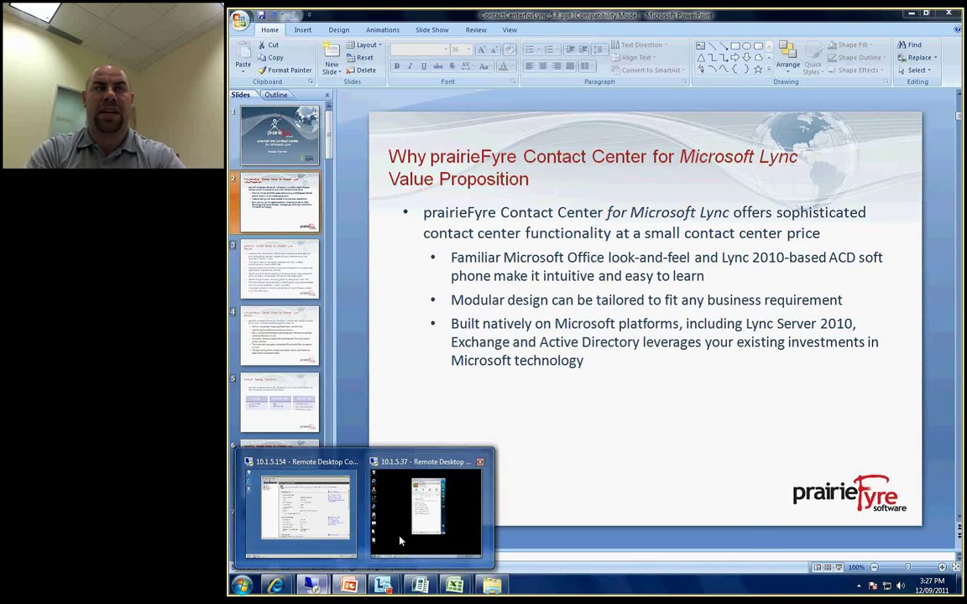
pyautogui.click(399, 541)
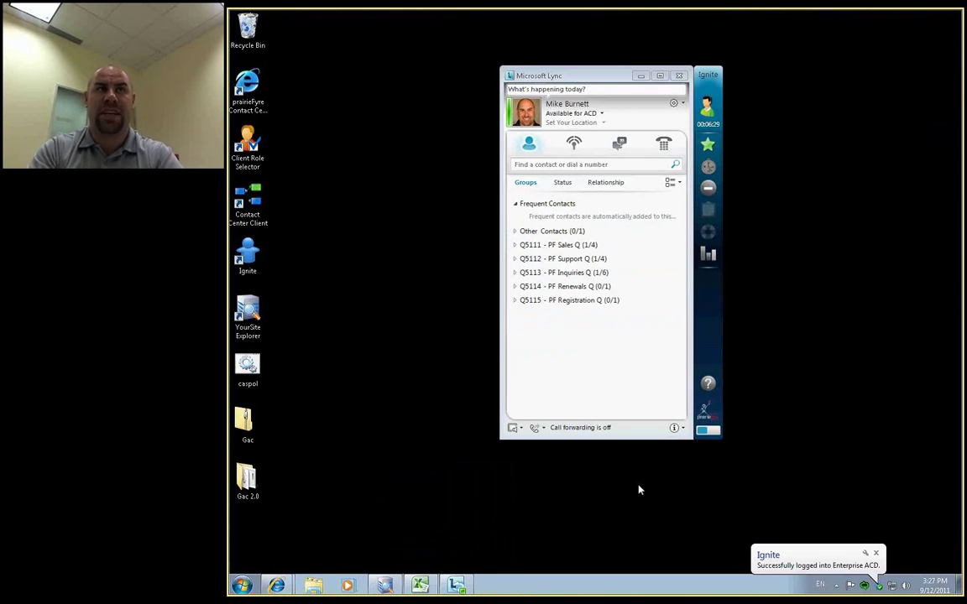
# Step: Examine the presence status options in Lync and the agent groups logged in through Ignite
pyautogui.click(514, 260)
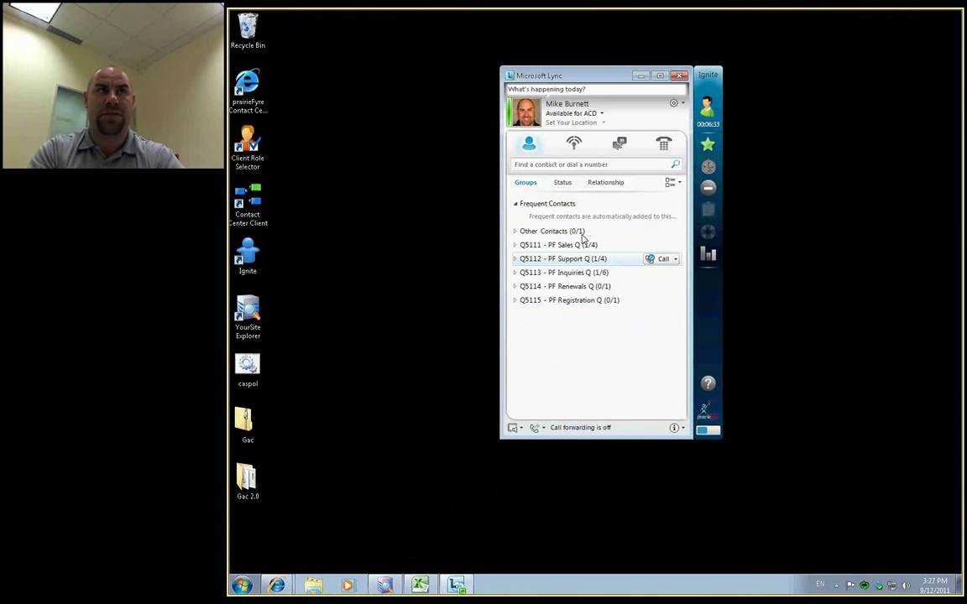
pyautogui.click(601, 114)
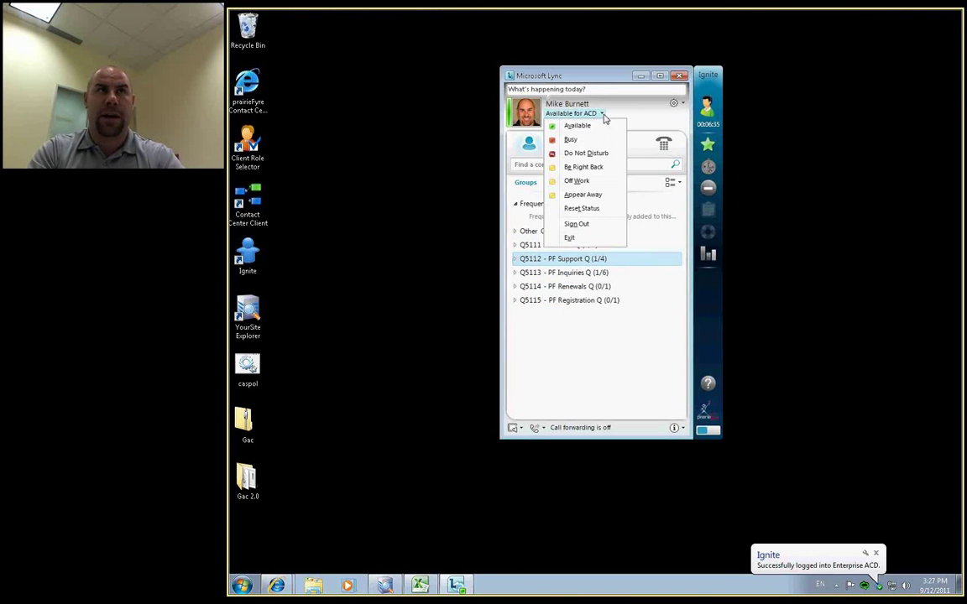
pyautogui.click(654, 115)
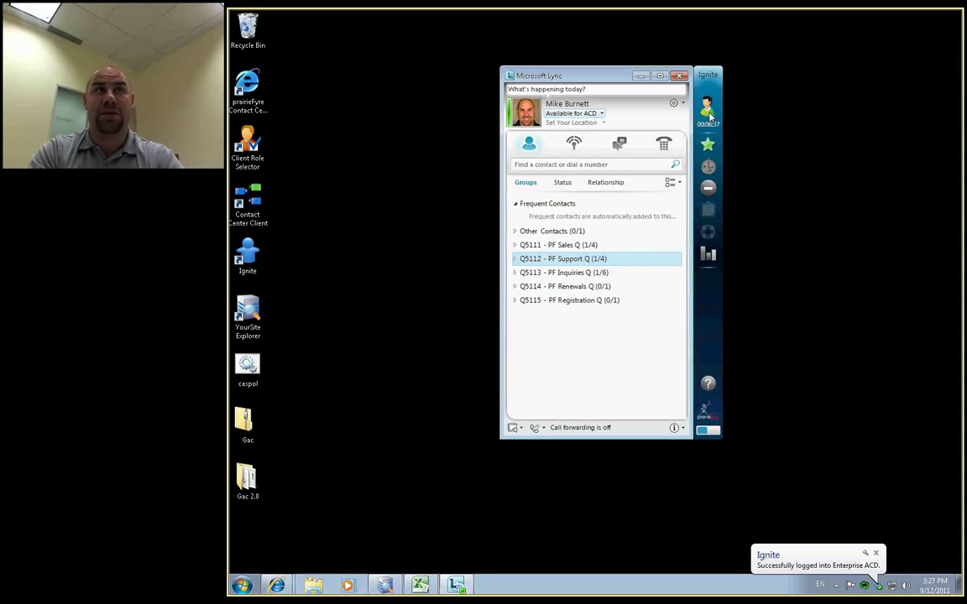
pyautogui.click(708, 147)
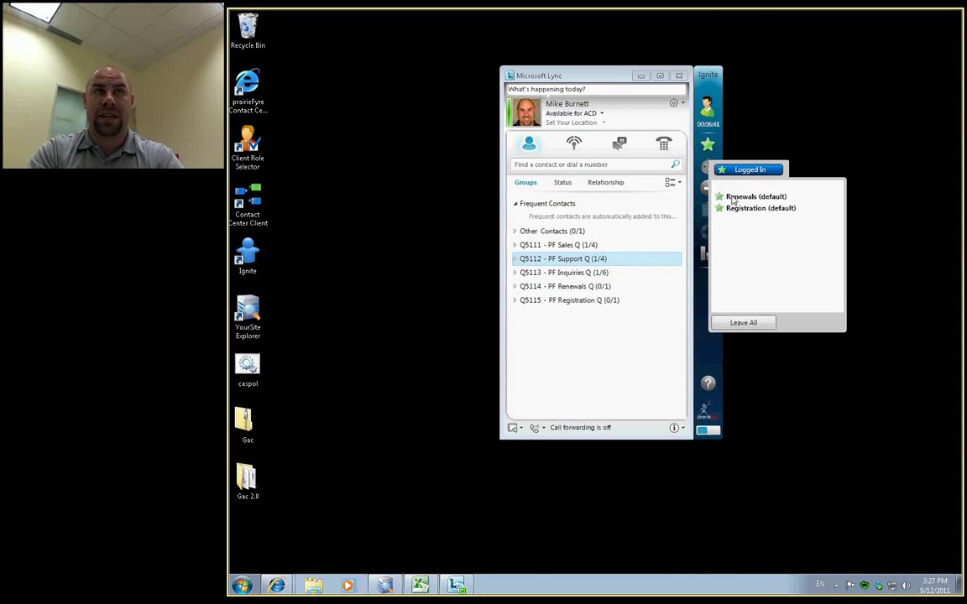
pyautogui.click(739, 323)
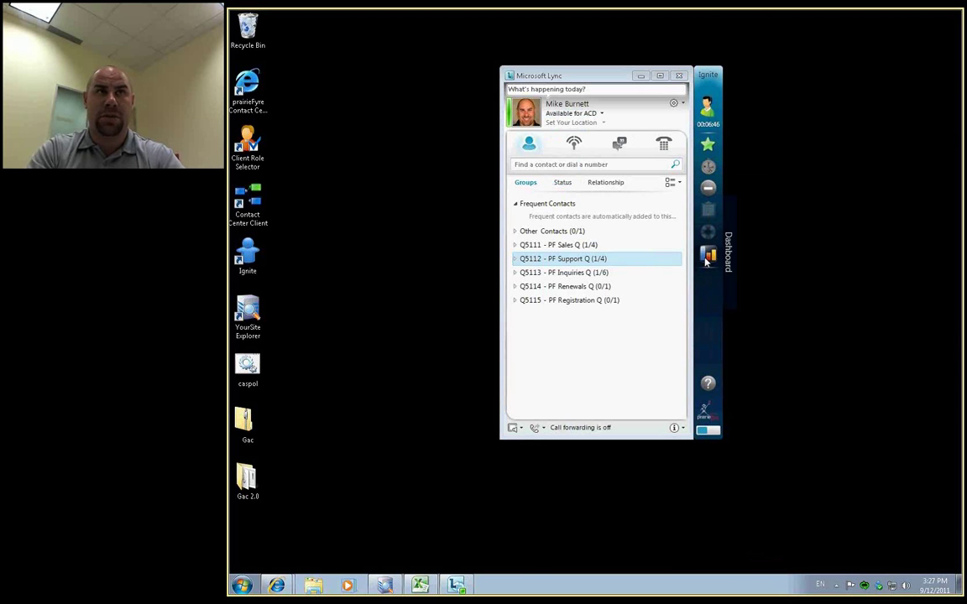
# Step: Open the Ignite dashboard, move the Lync window to fit it on screen, and review the agent and queue statistics
pyautogui.click(707, 254)
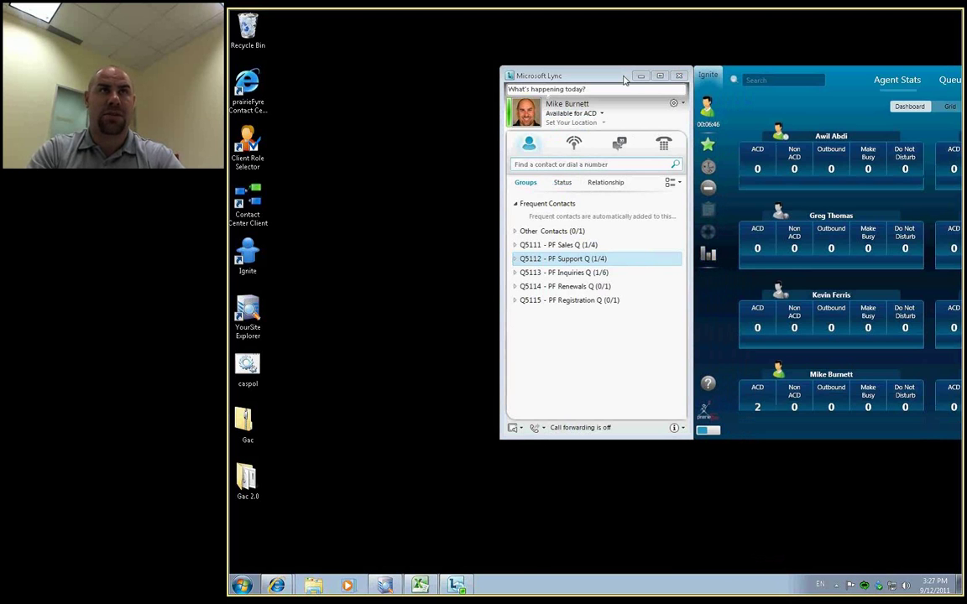
pyautogui.moveTo(623, 80); pyautogui.dragTo(475, 81)
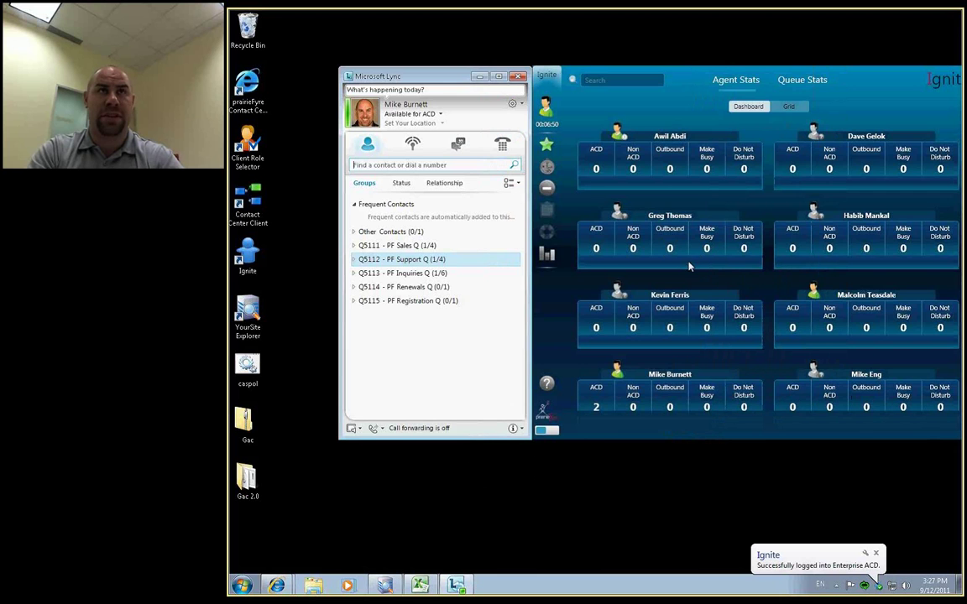
pyautogui.click(794, 82)
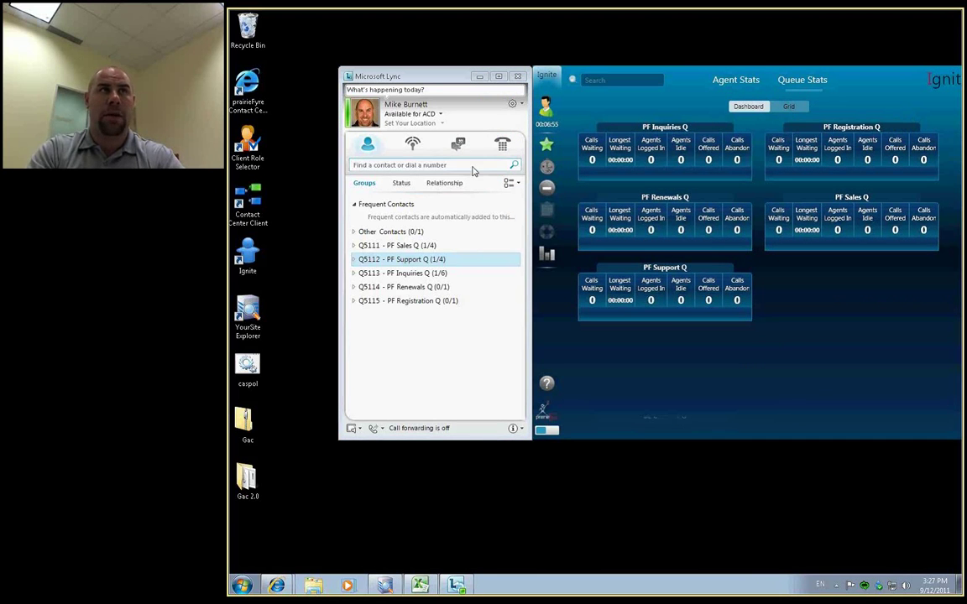
pyautogui.click(546, 189)
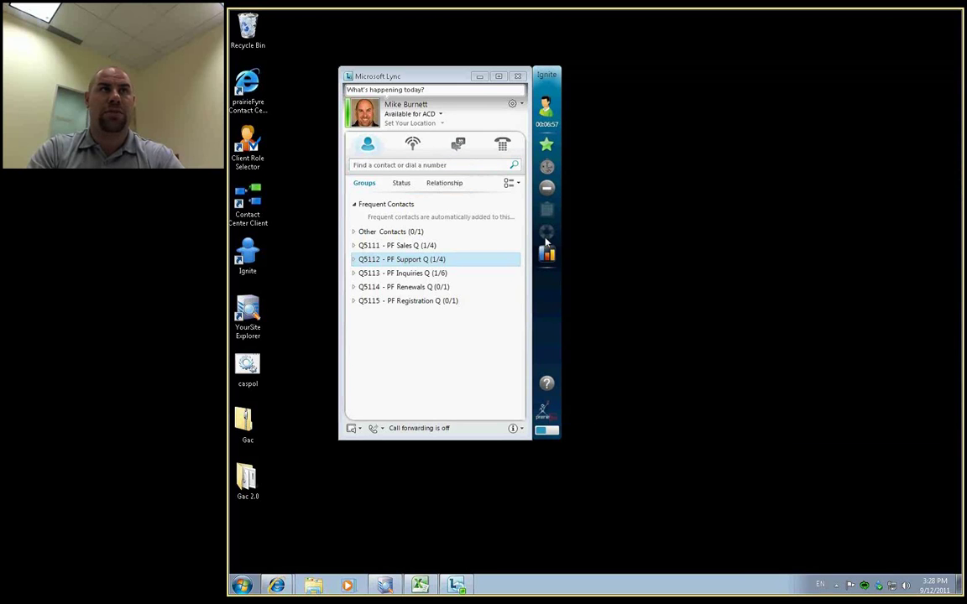
# Step: Review the list of Make Busy reason codes in Ignite and close it
pyautogui.click(545, 194)
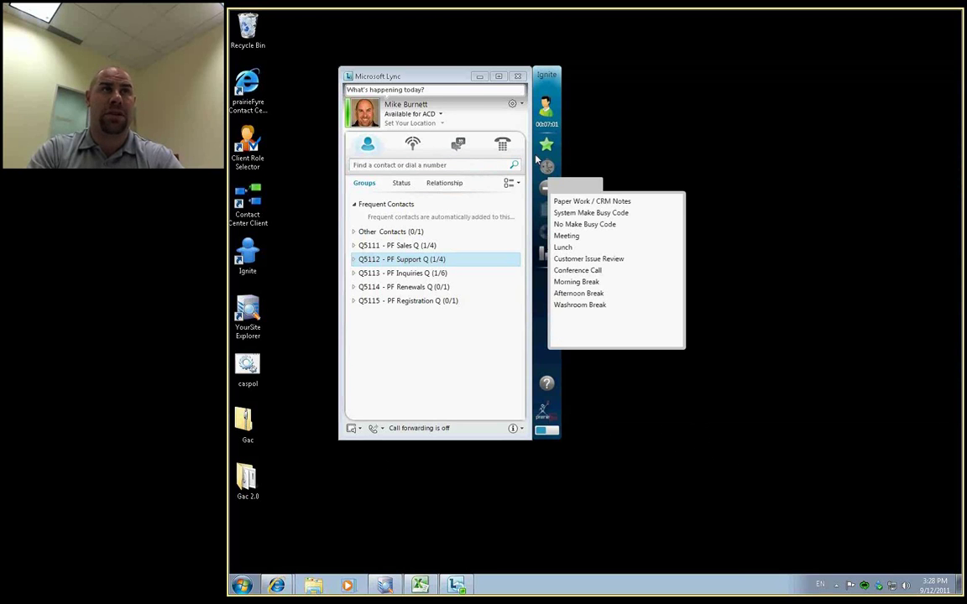
pyautogui.click(536, 157)
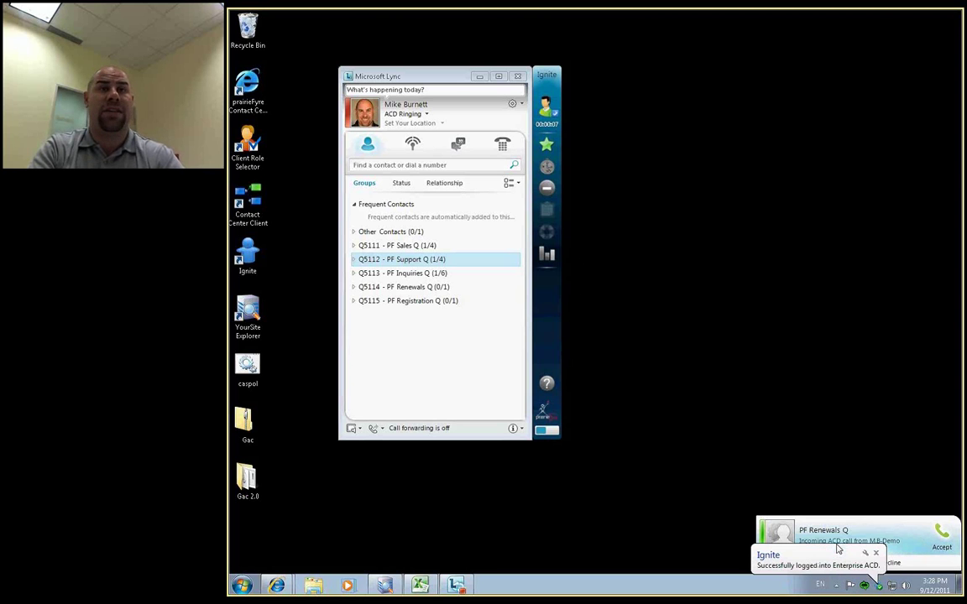
# Step: Accept the incoming ACD call from PF Renewals Q and move its conversation window clear of the Lync window
pyautogui.click(941, 535)
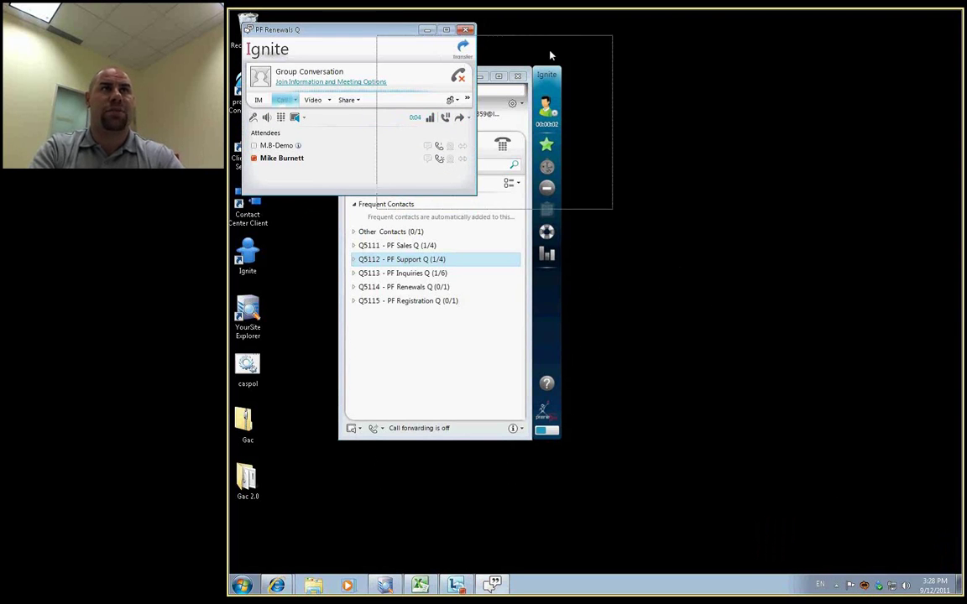
pyautogui.moveTo(746, 75); pyautogui.dragTo(782, 74)
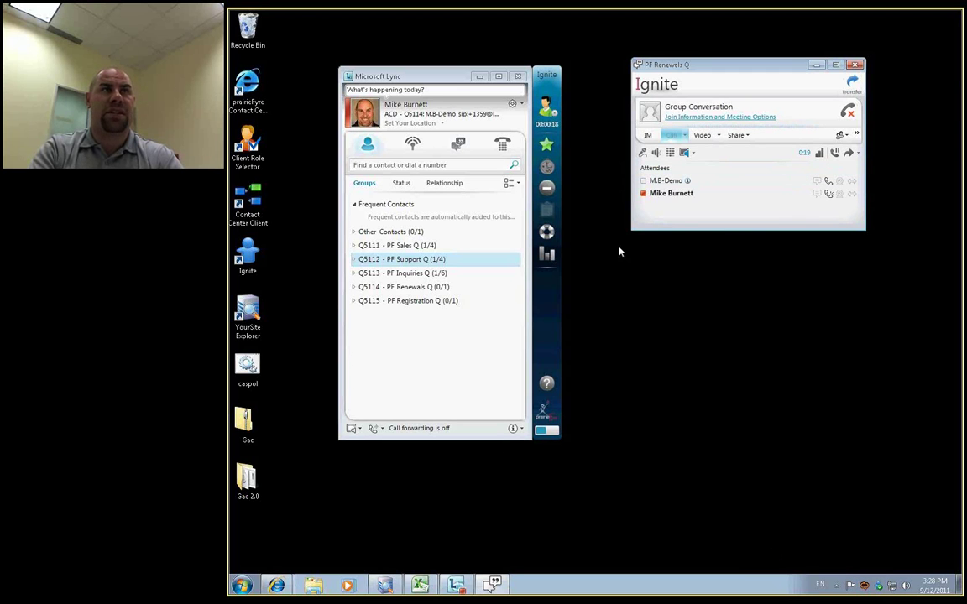
# Step: Look at the list of people who can be asked for help during the ACD call
pyautogui.click(546, 233)
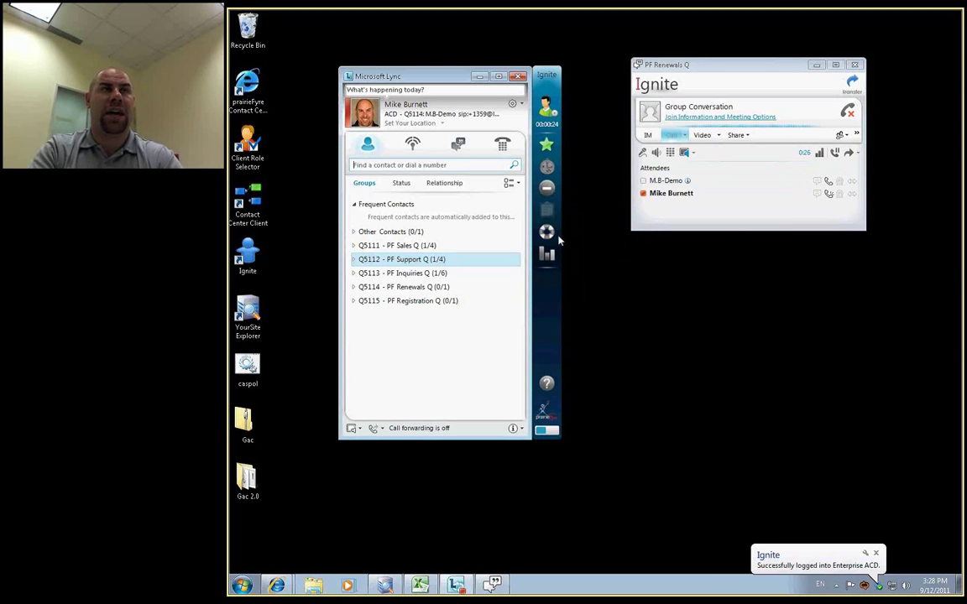
pyautogui.click(546, 233)
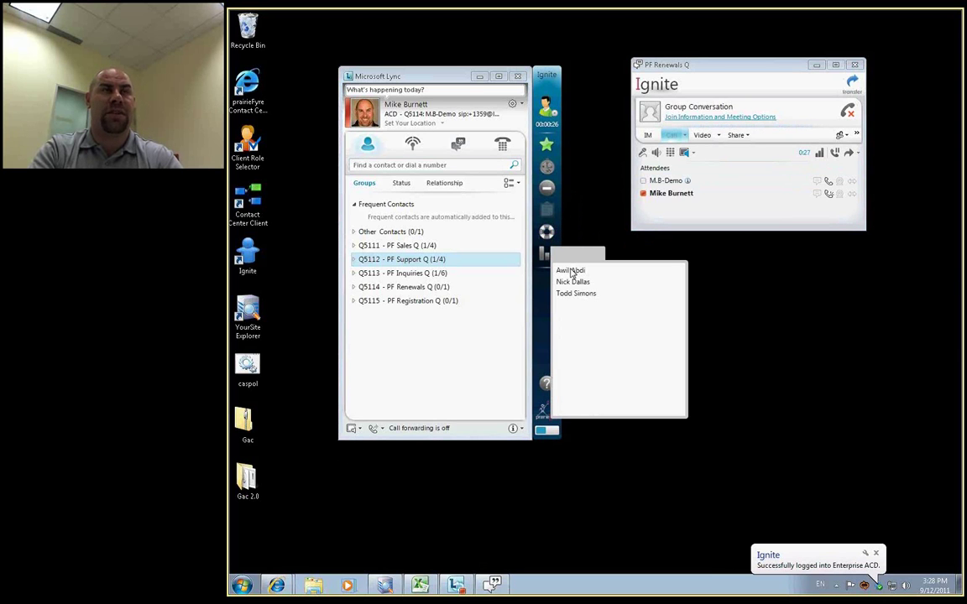
pyautogui.click(572, 267)
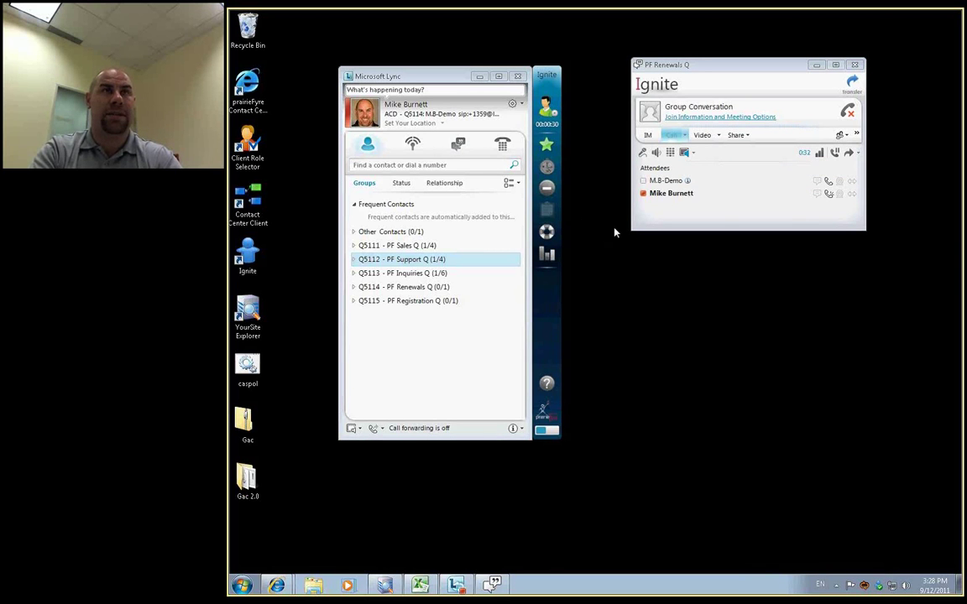
# Step: End the PF Renewals Q call and cancel the work timer to return to ACD availability
pyautogui.click(850, 114)
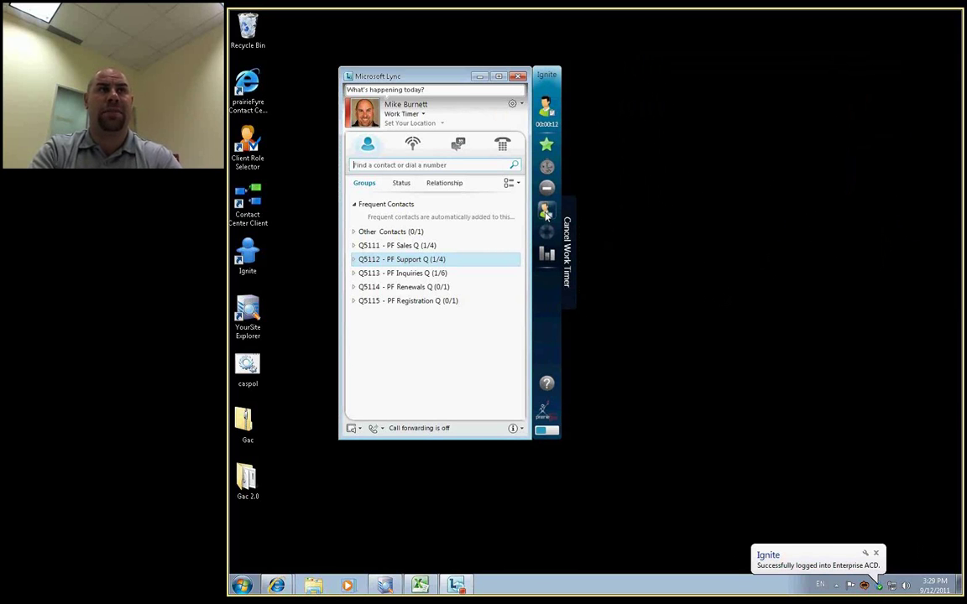
pyautogui.click(545, 213)
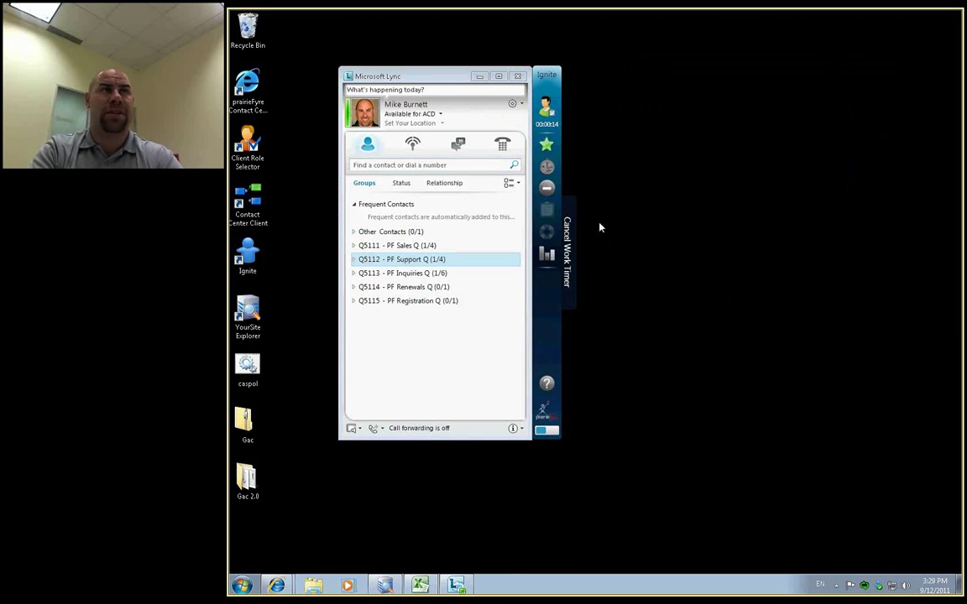
# Step: Move the Lync window aside and open the prairieFyre Contact Center web application in a maximized browser window
pyautogui.moveTo(456, 81); pyautogui.dragTo(798, 113)
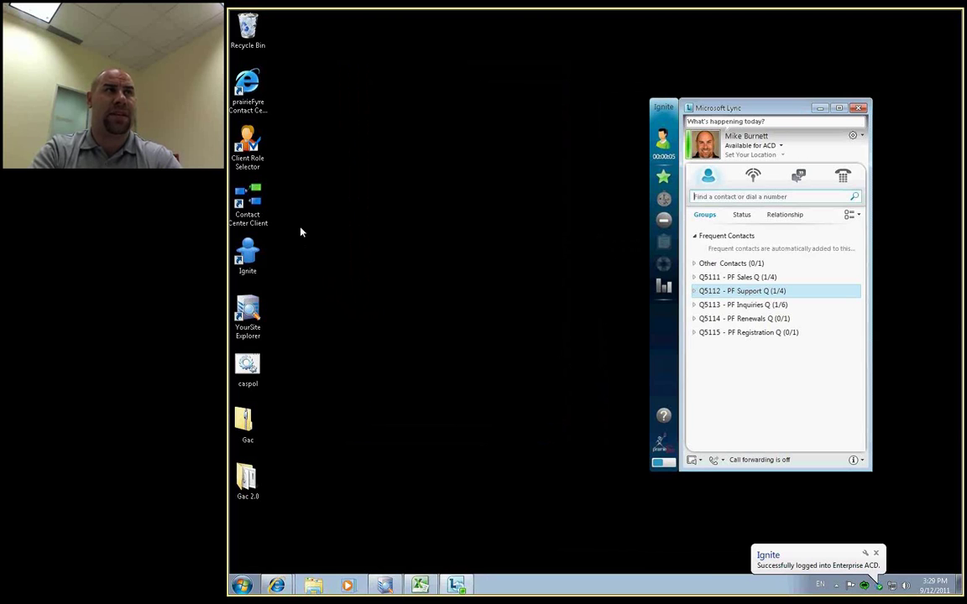
pyautogui.doubleClick(247, 84)
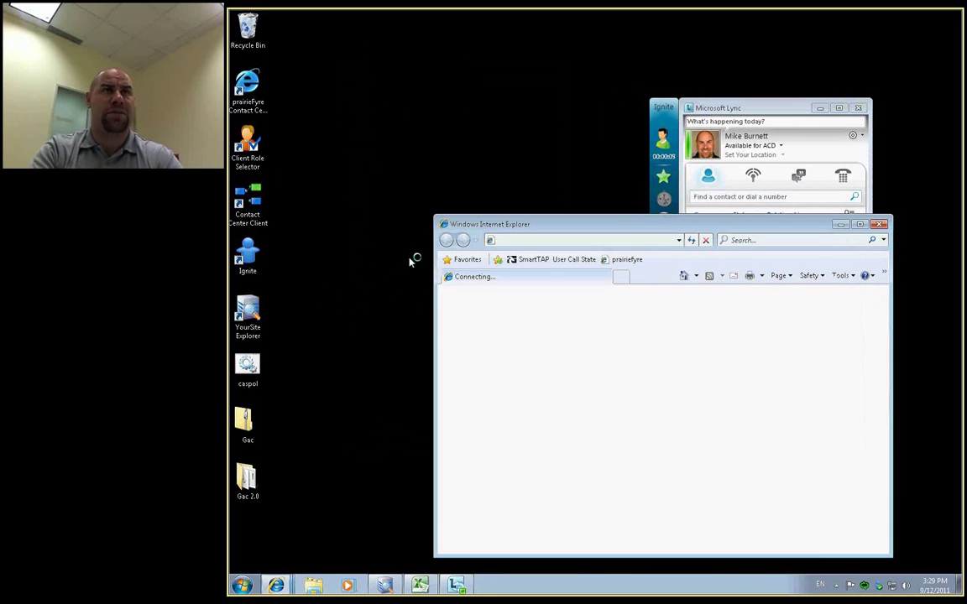
pyautogui.doubleClick(630, 228)
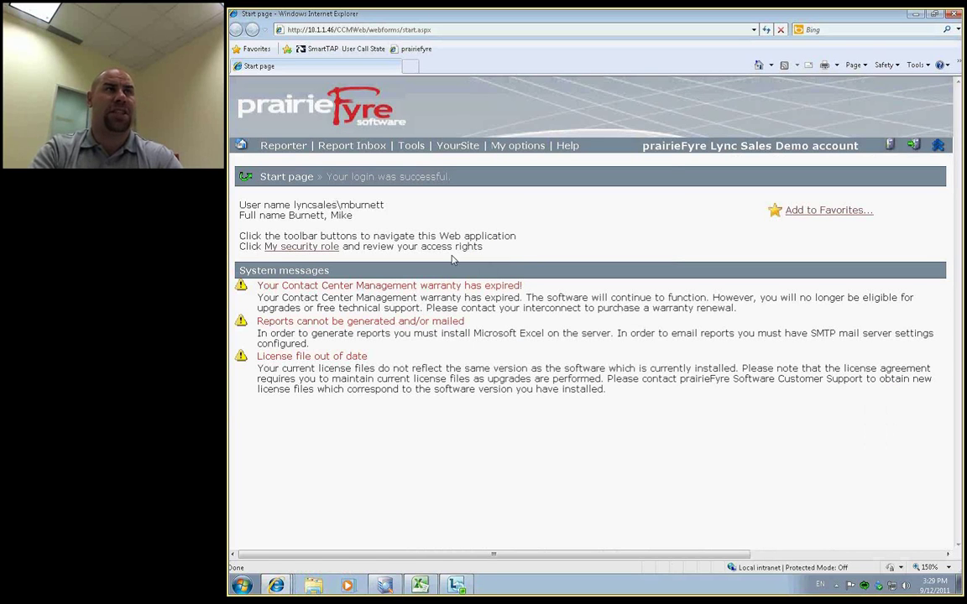
# Step: Look through the Reporter and Report Inbox options and open the voice agent reports page
pyautogui.click(290, 147)
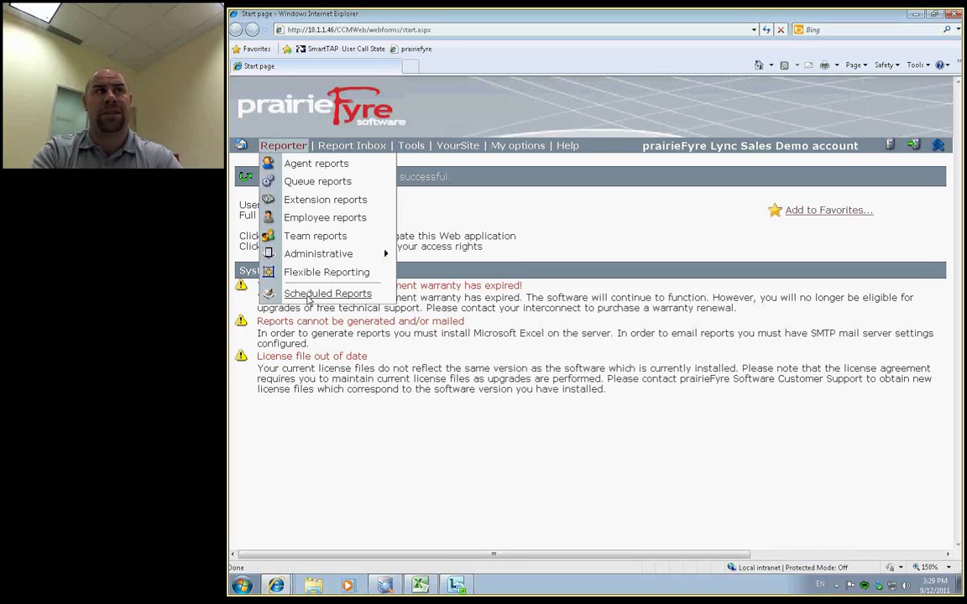
pyautogui.moveTo(351, 149)
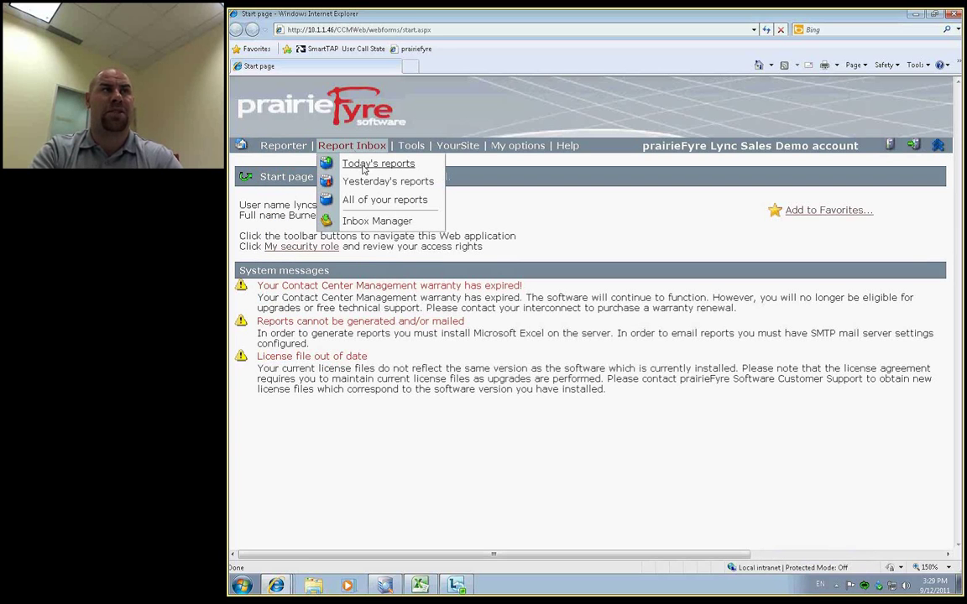
pyautogui.moveTo(286, 148)
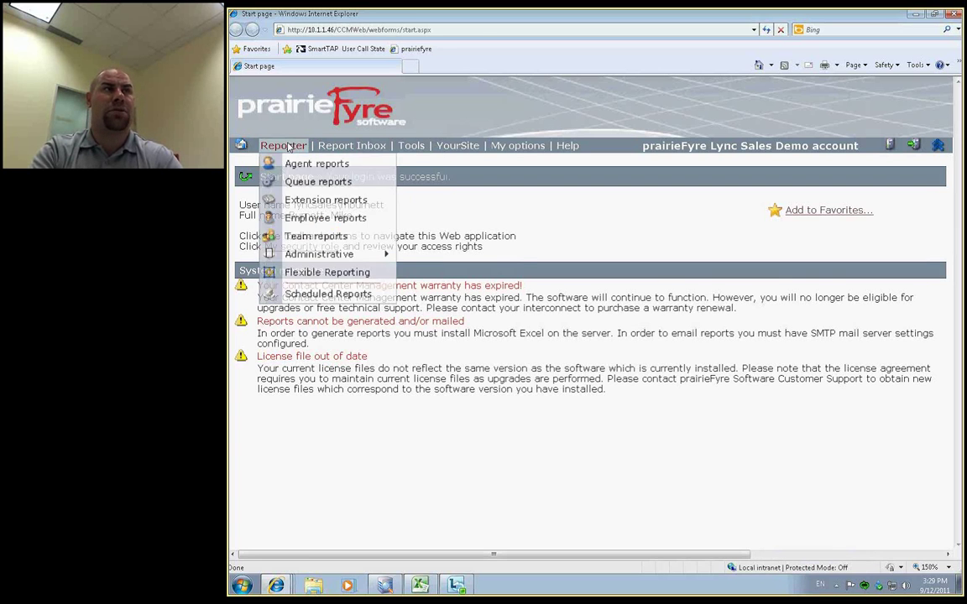
pyautogui.click(292, 166)
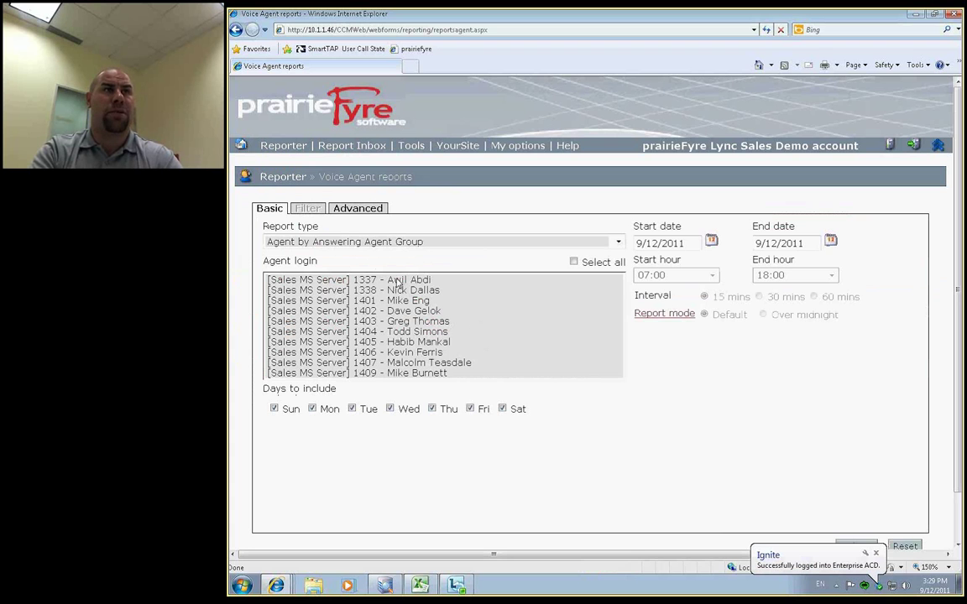
# Step: Set the report type to Agent Group Event by Period (hh:mm:ss) and select the Renewals and Support agent groups
pyautogui.click(367, 245)
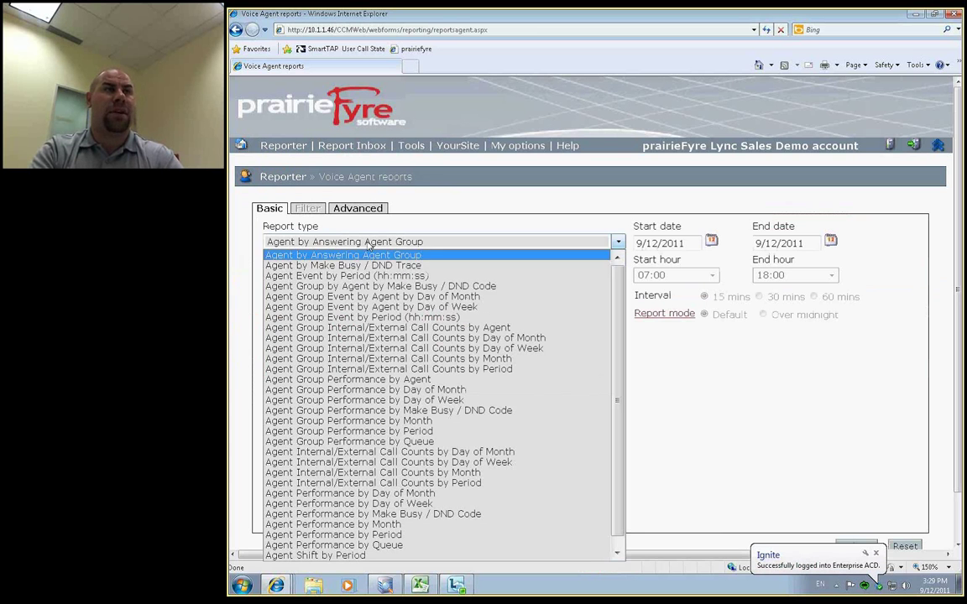
pyautogui.click(387, 316)
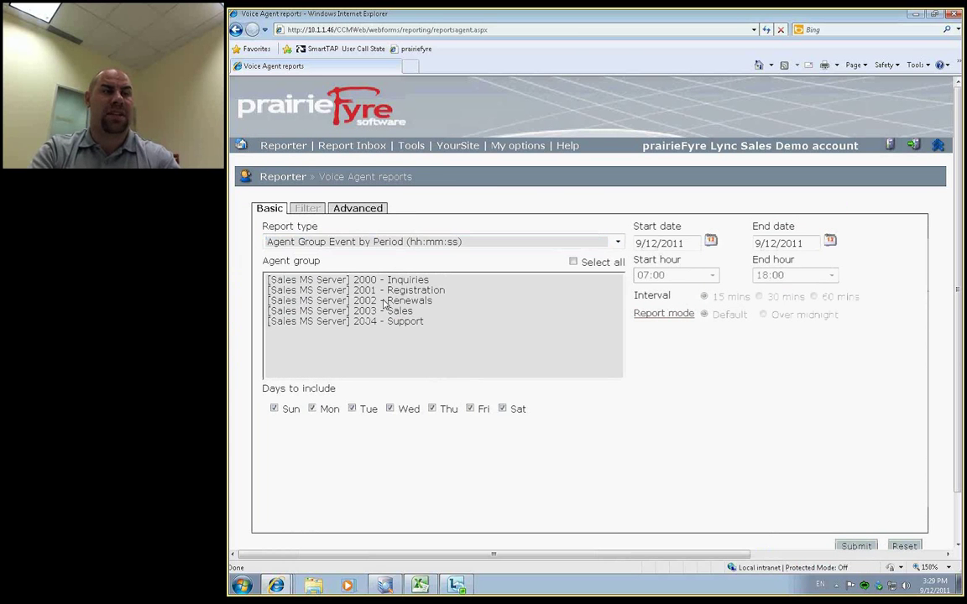
pyautogui.click(336, 301)
pyautogui.keyDown('ctrl'); pyautogui.click(380, 321); pyautogui.keyUp('ctrl')
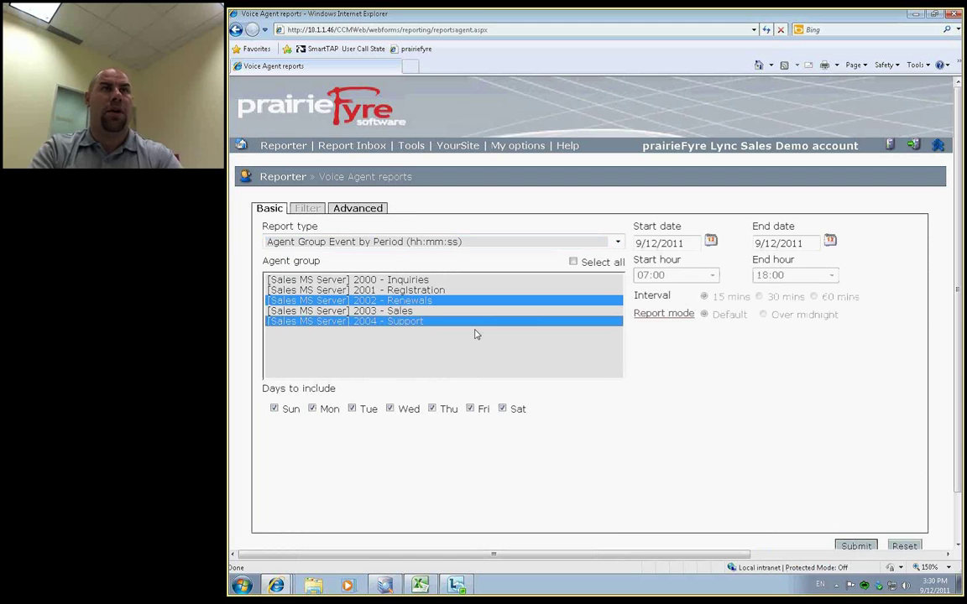
# Step: Check the start date calendar without changing the date, and show the advanced distribution options of the report
pyautogui.click(711, 242)
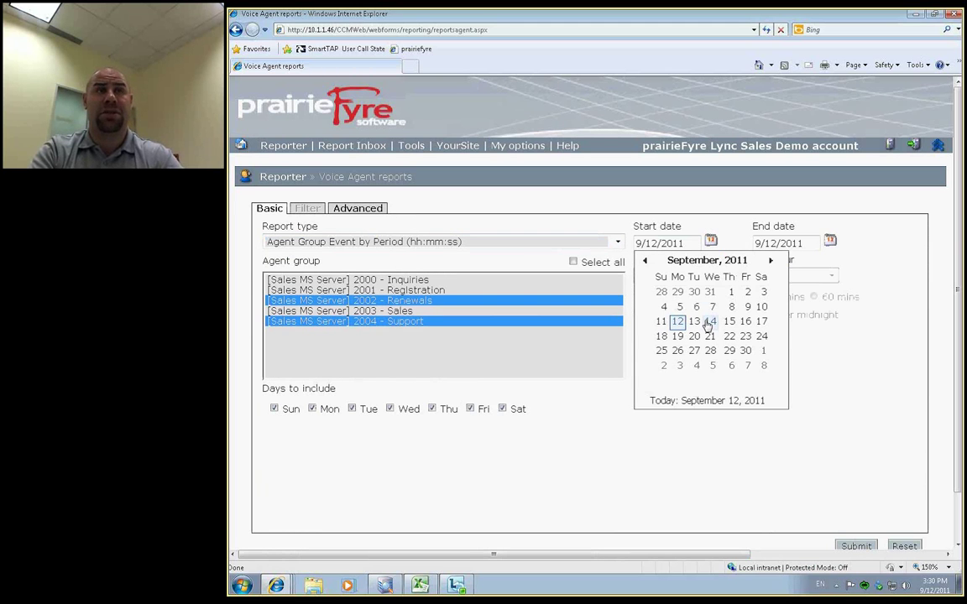
pyautogui.click(820, 341)
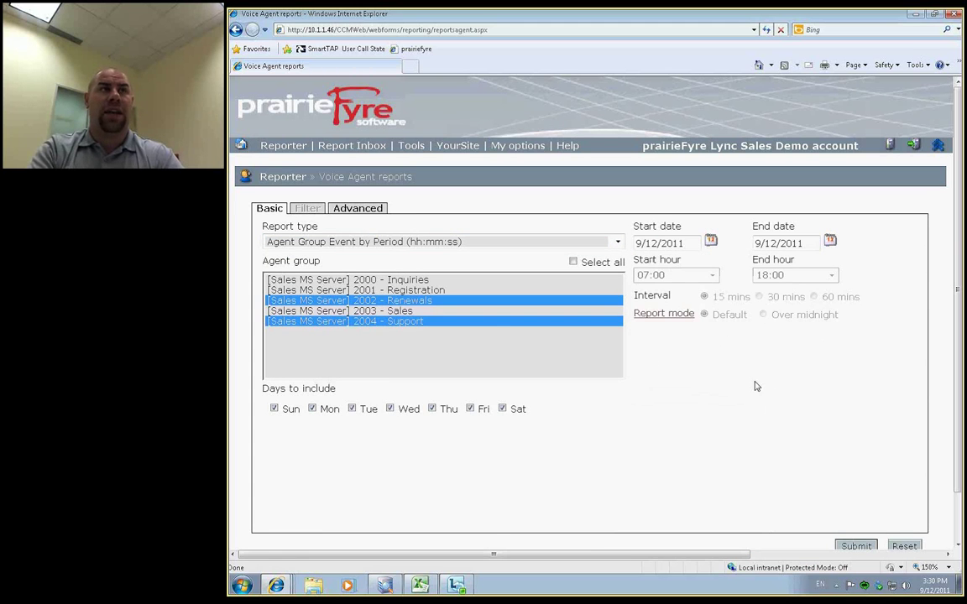
pyautogui.click(361, 210)
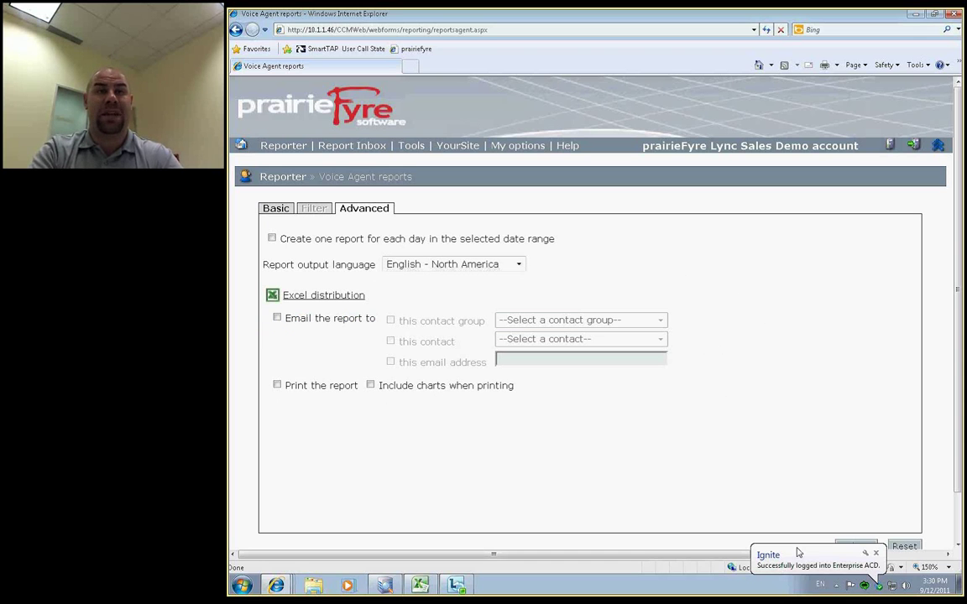
# Step: Dismiss the Ignite notification, minimize the browser, and open Contact Center Client with the Lync window out of the way
pyautogui.click(875, 552)
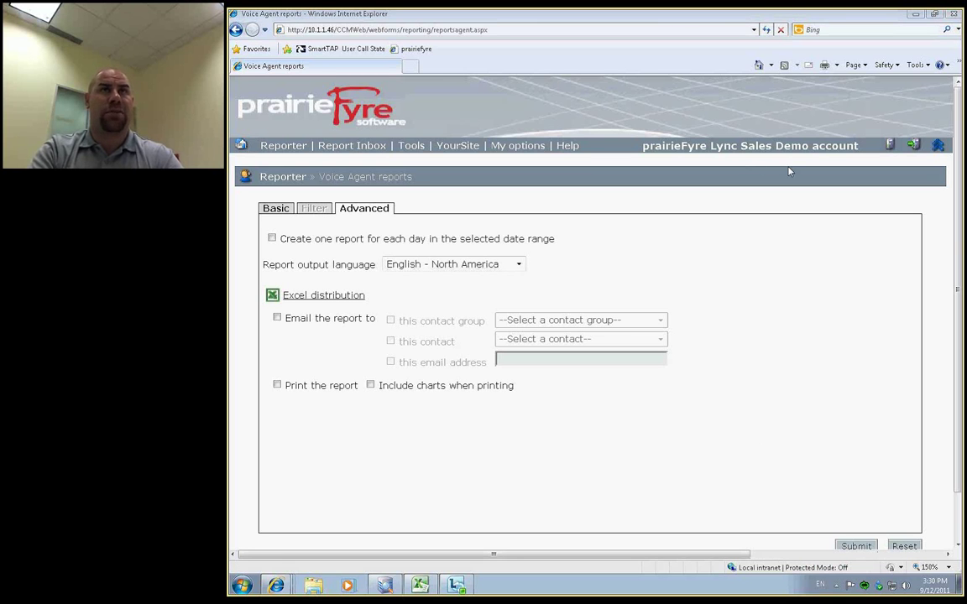
pyautogui.click(914, 15)
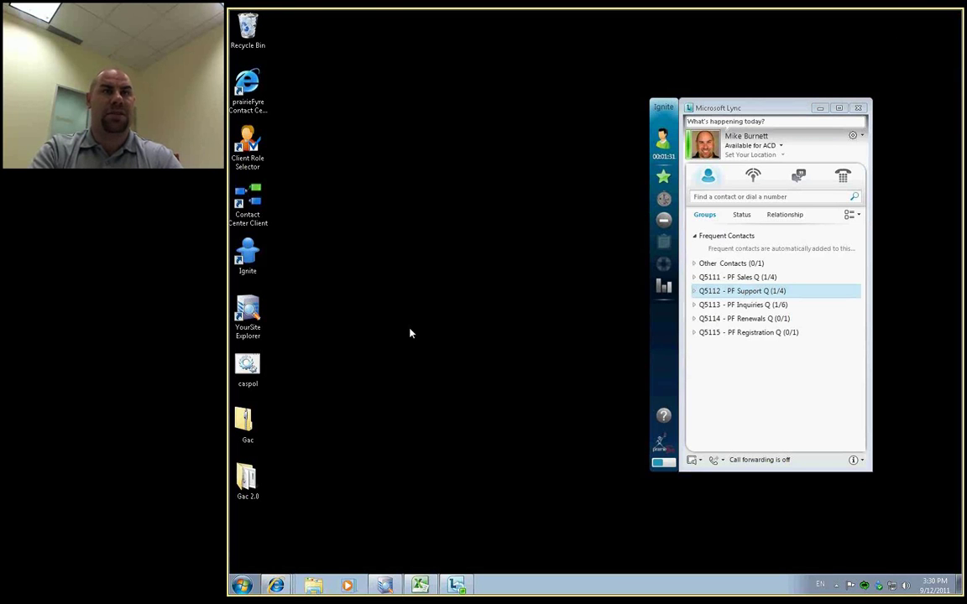
pyautogui.doubleClick(247, 201)
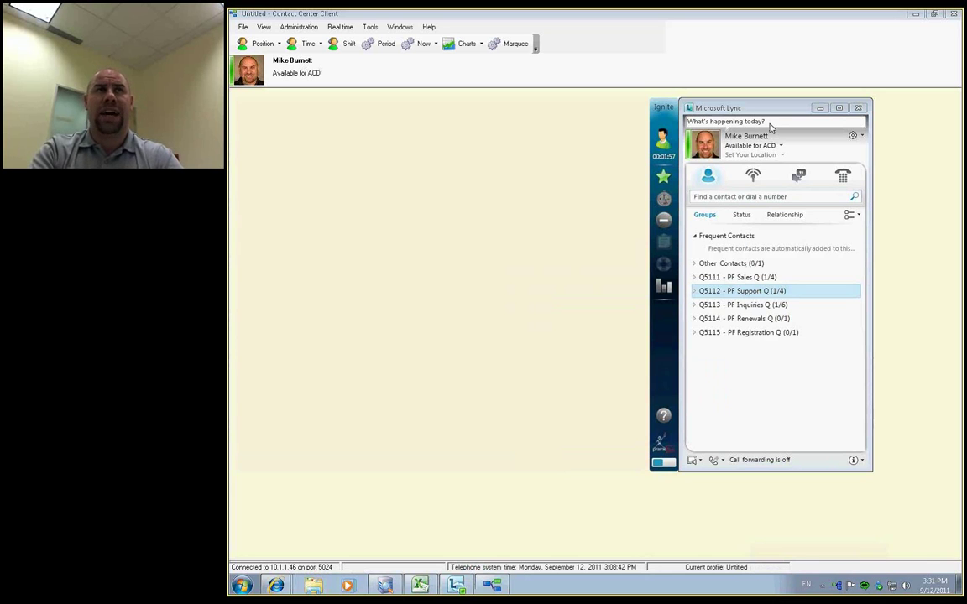
pyautogui.click(733, 98)
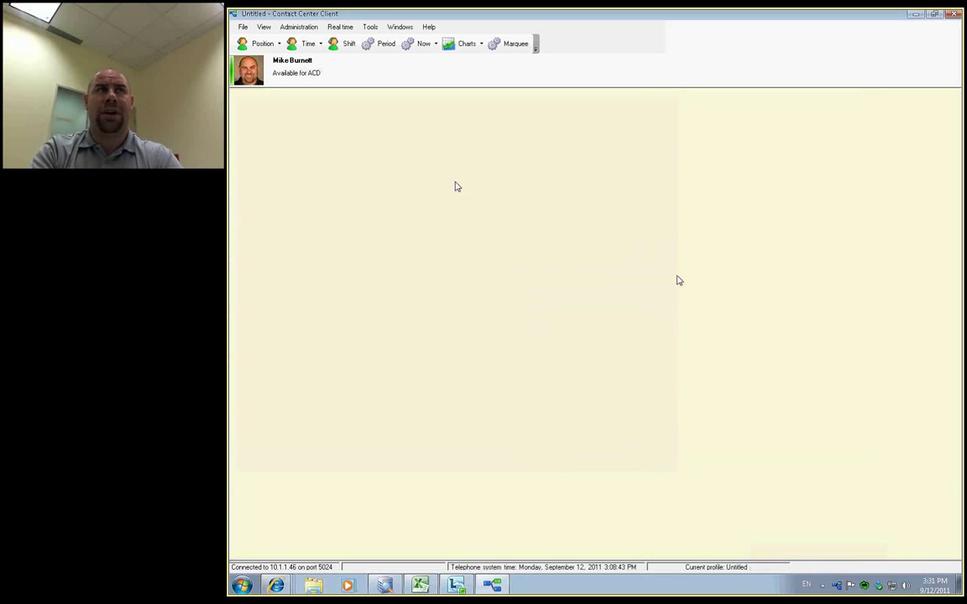
# Step: Look through the view and real-time monitor options and open the saved DemoProfile that carries the presenter's first name
pyautogui.click(264, 28)
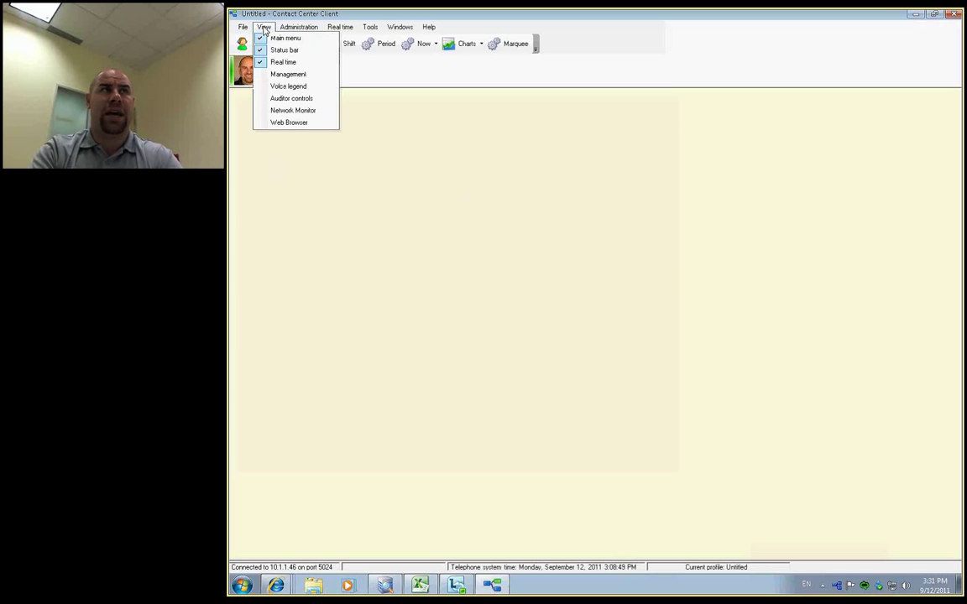
pyautogui.moveTo(337, 29)
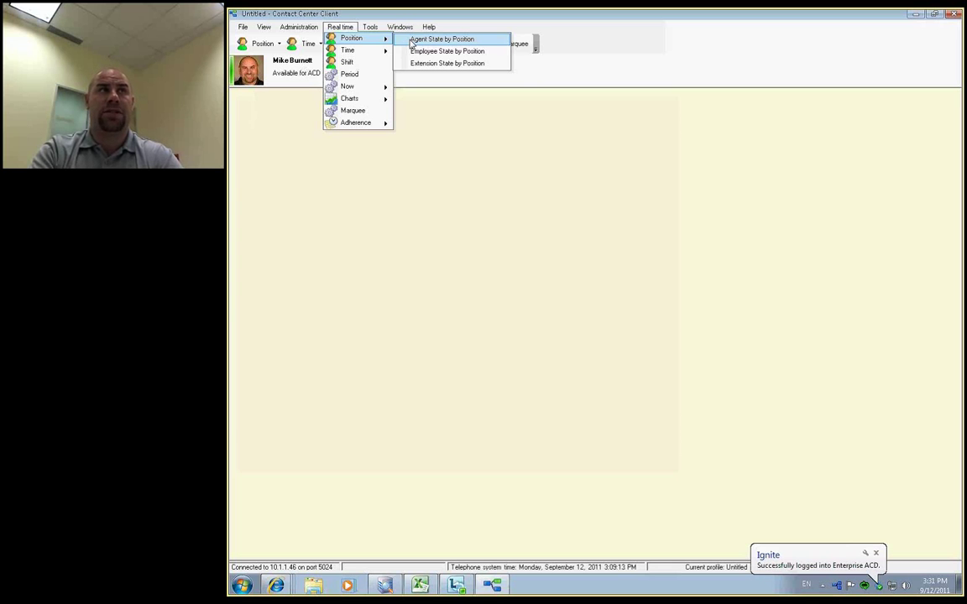
pyautogui.click(242, 28)
pyautogui.click(241, 28)
pyautogui.click(242, 28)
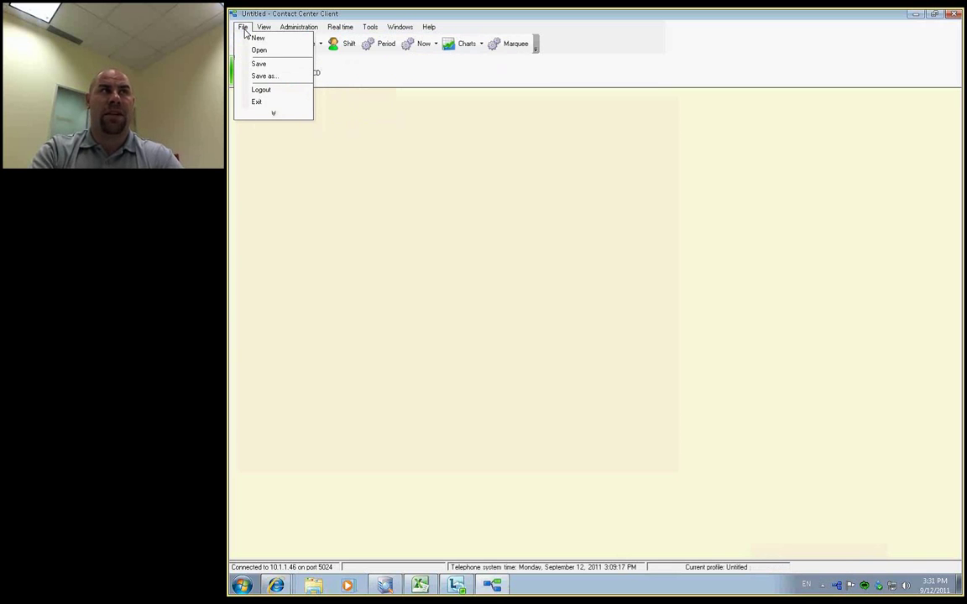
pyautogui.click(259, 51)
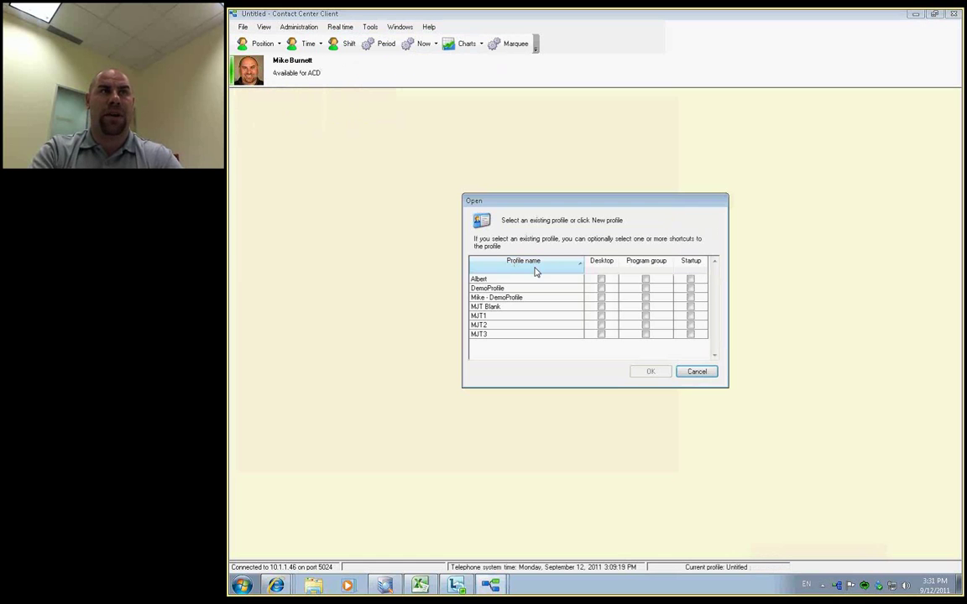
pyautogui.click(489, 297)
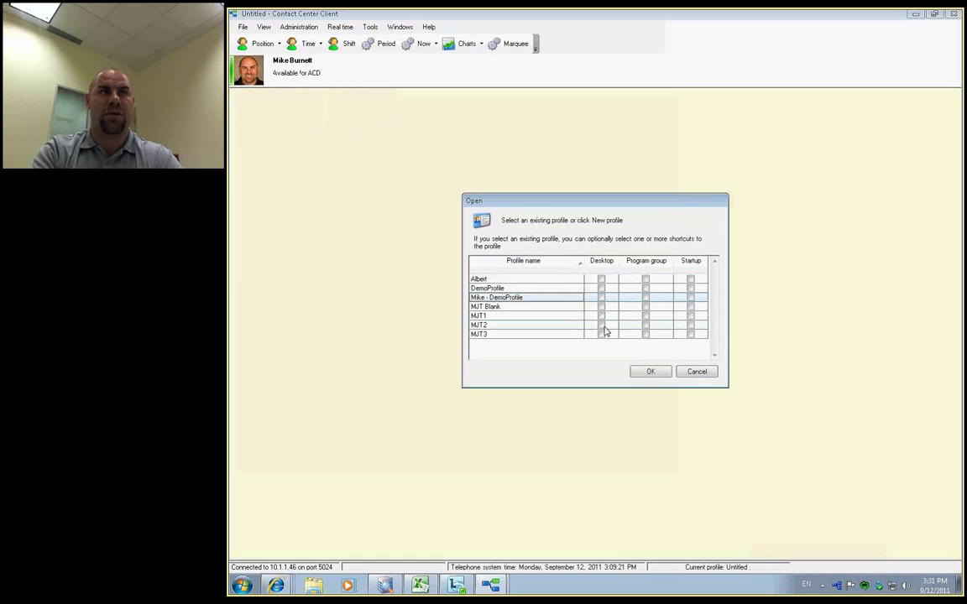
pyautogui.click(650, 371)
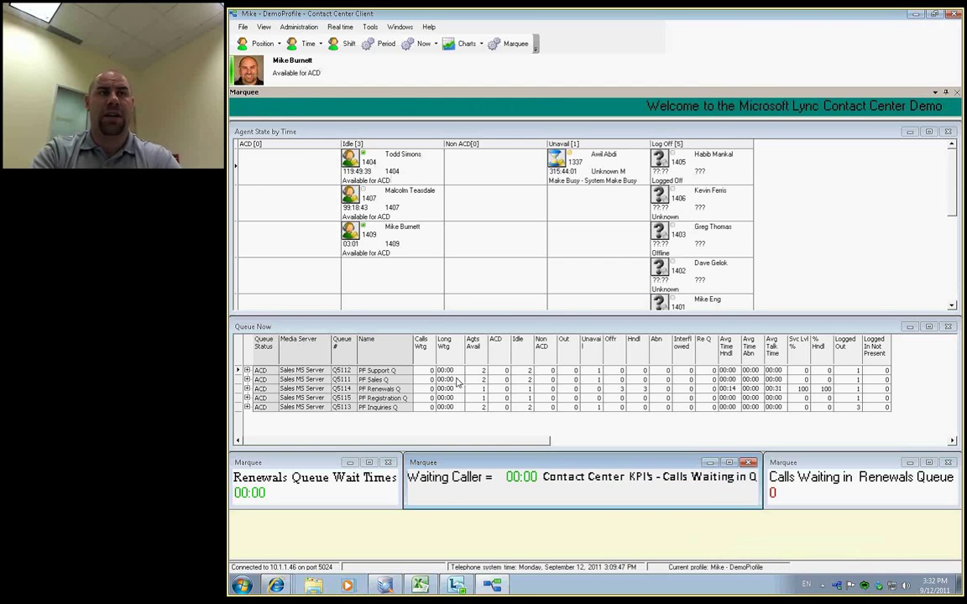
# Step: Look through the conversation, monitor and agent control options of the third idle agent in Agent State by Time
pyautogui.rightClick(394, 241)
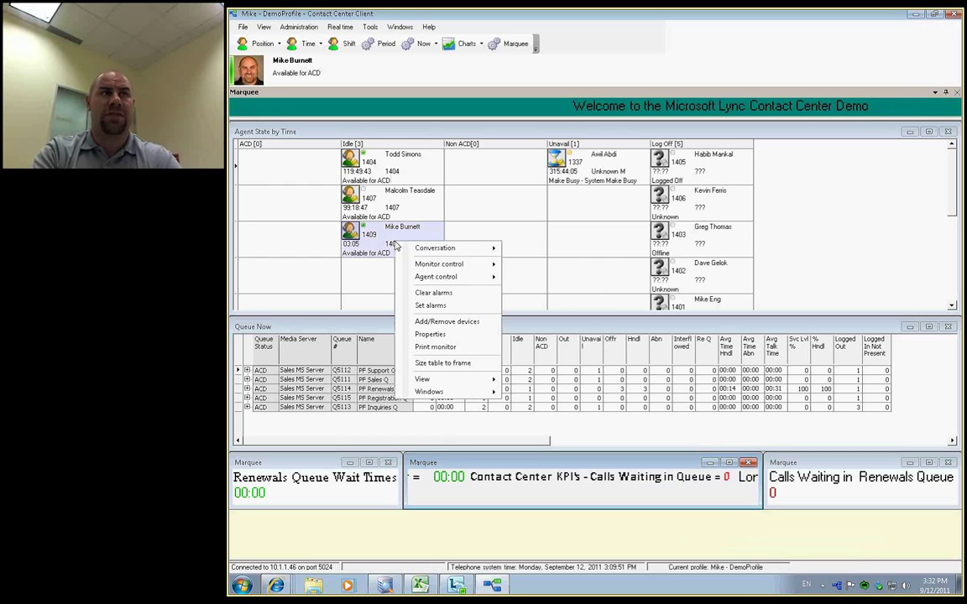
pyautogui.moveTo(424, 267)
pyautogui.moveTo(470, 250)
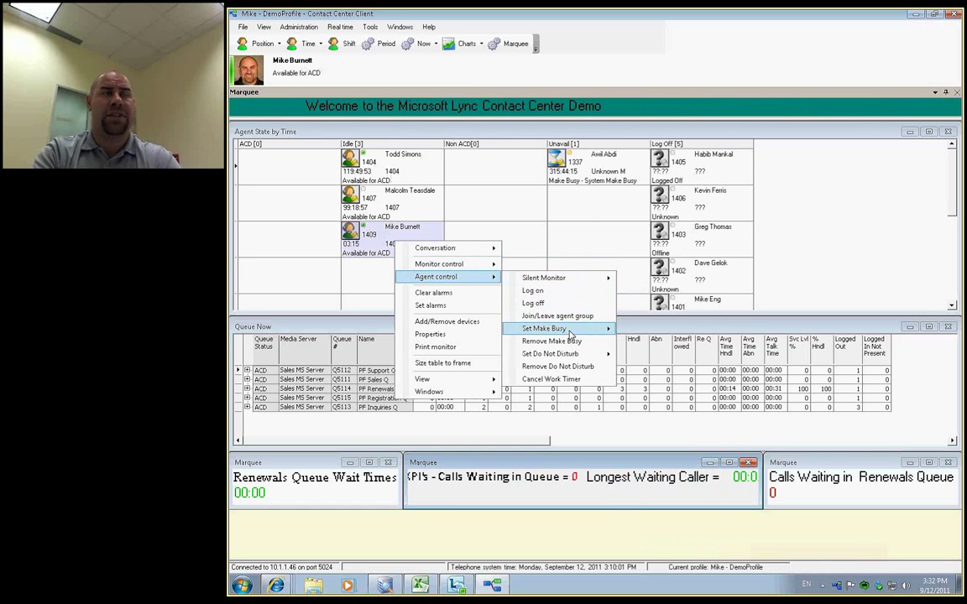
pyautogui.click(565, 239)
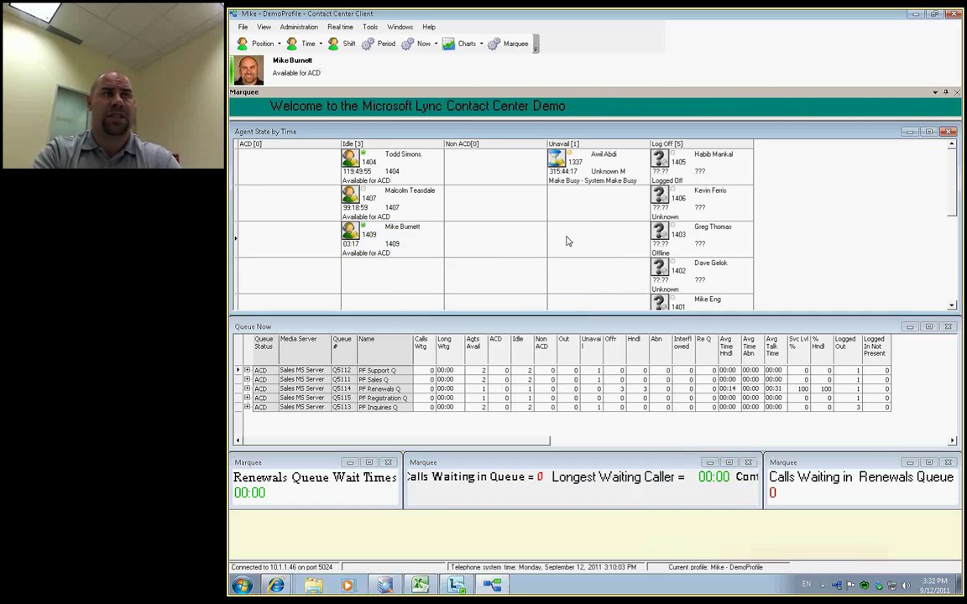
# Step: Examine the ACD alarm threshold settings and email alert options of the Agent State by Time monitor, leaving them unchanged
pyautogui.rightClick(485, 206)
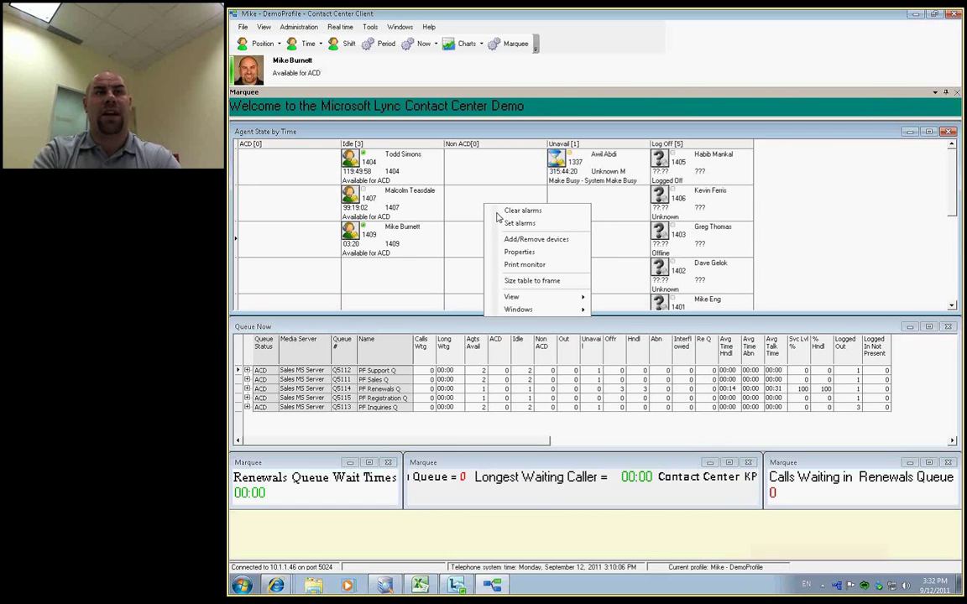
pyautogui.click(499, 221)
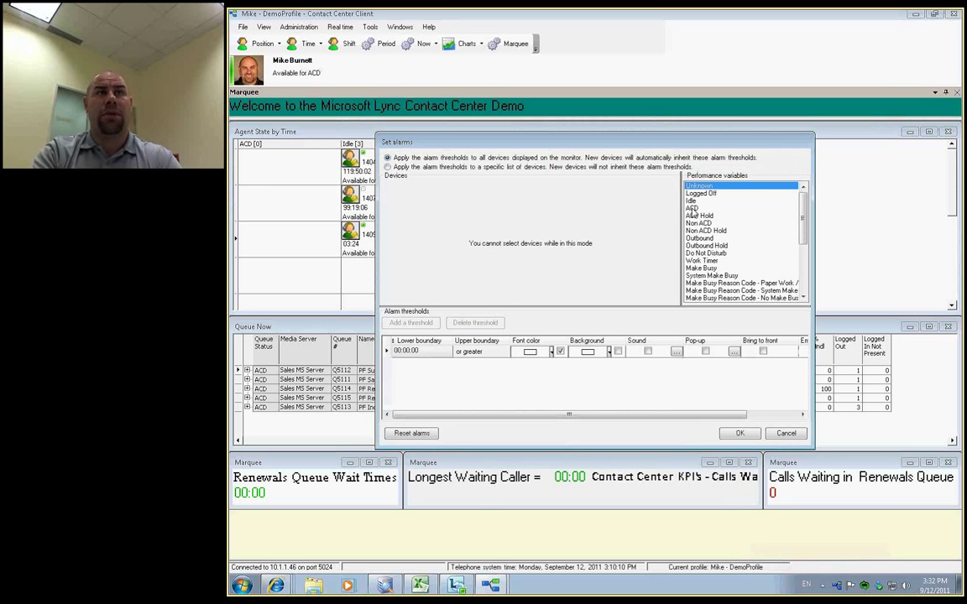
pyautogui.click(692, 209)
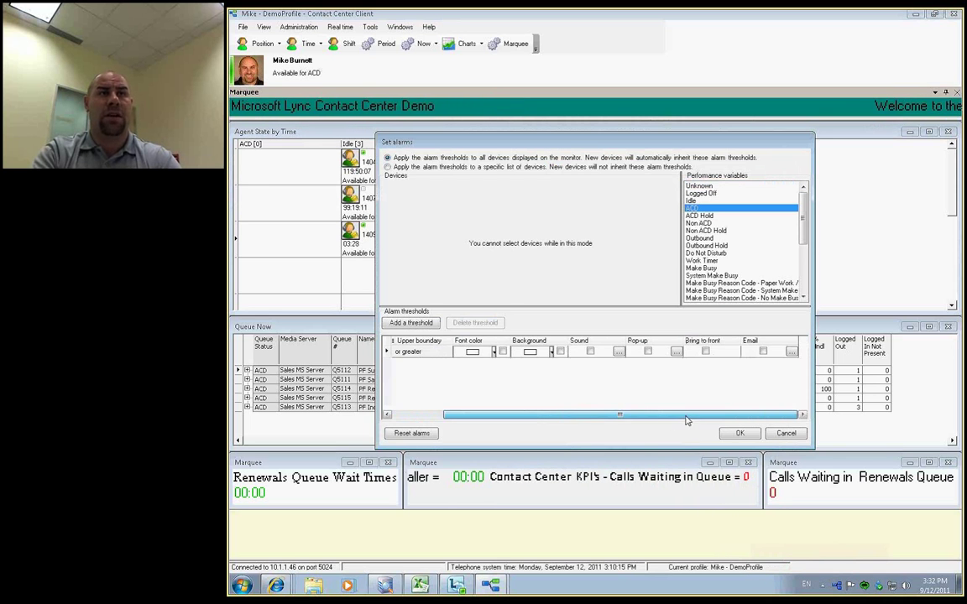
pyautogui.moveTo(638, 417); pyautogui.dragTo(694, 411)
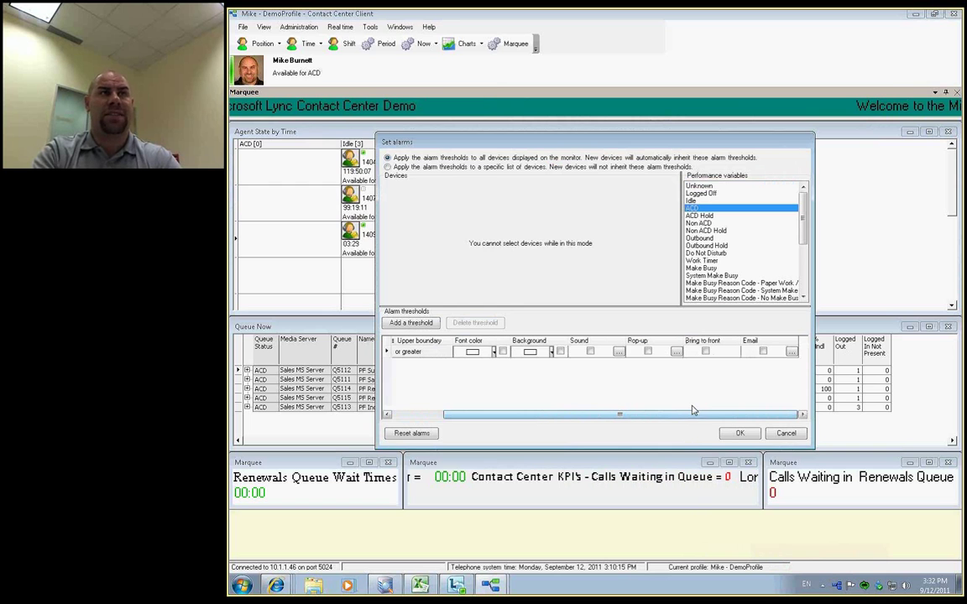
pyautogui.click(792, 352)
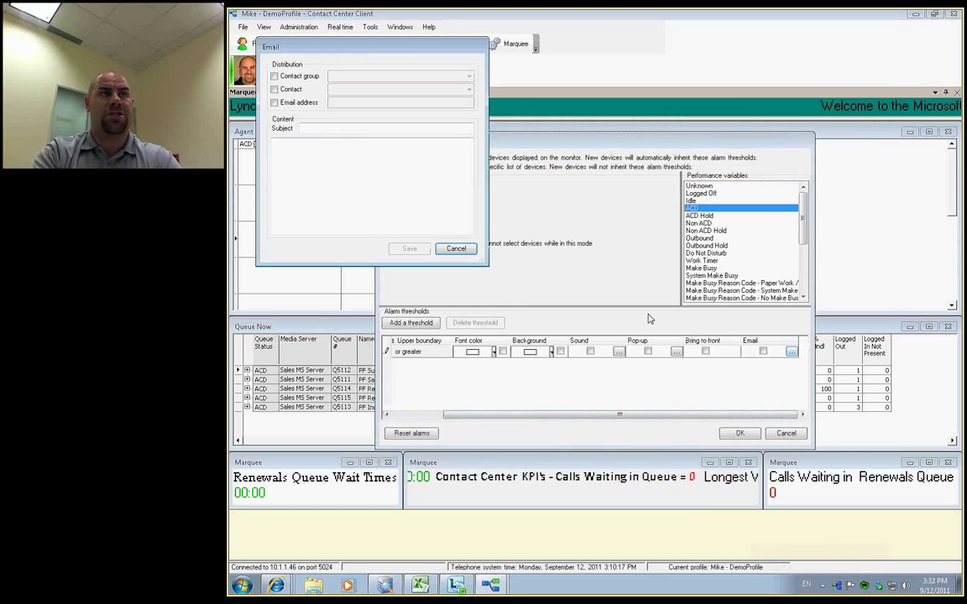
pyautogui.click(457, 250)
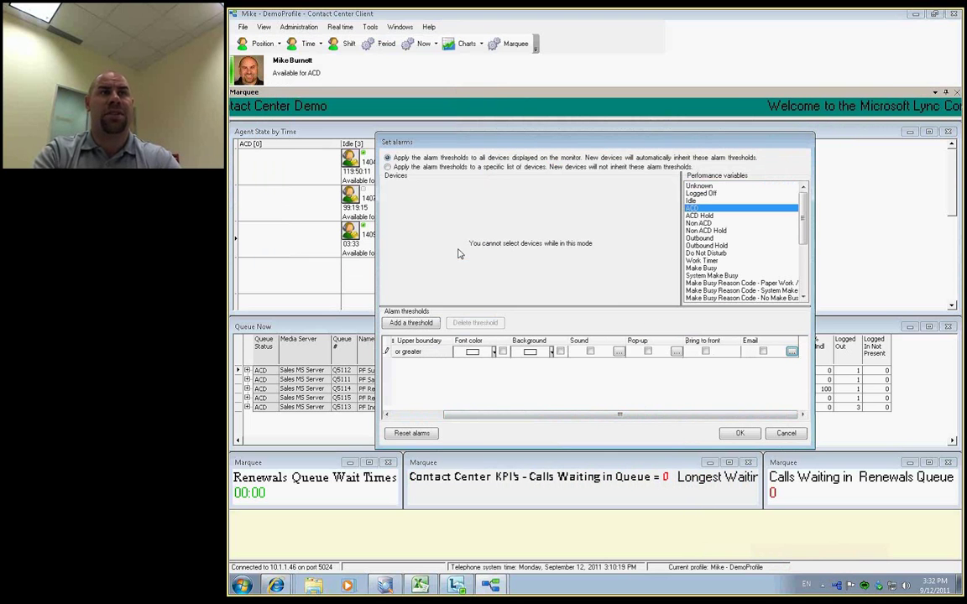
pyautogui.click(785, 434)
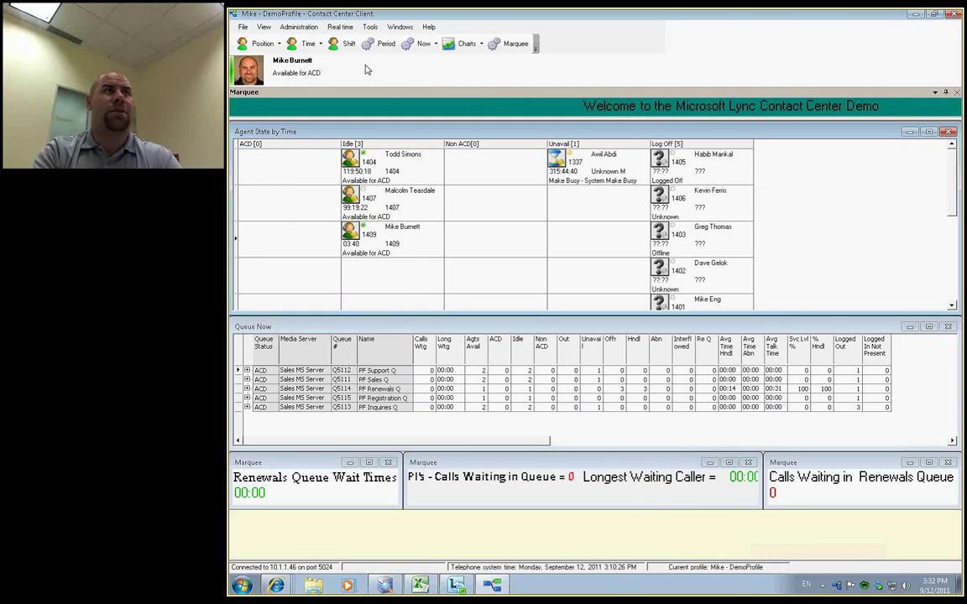
# Step: Look through the real-time and tools options, and view the Forecasting window before closing it
pyautogui.click(340, 27)
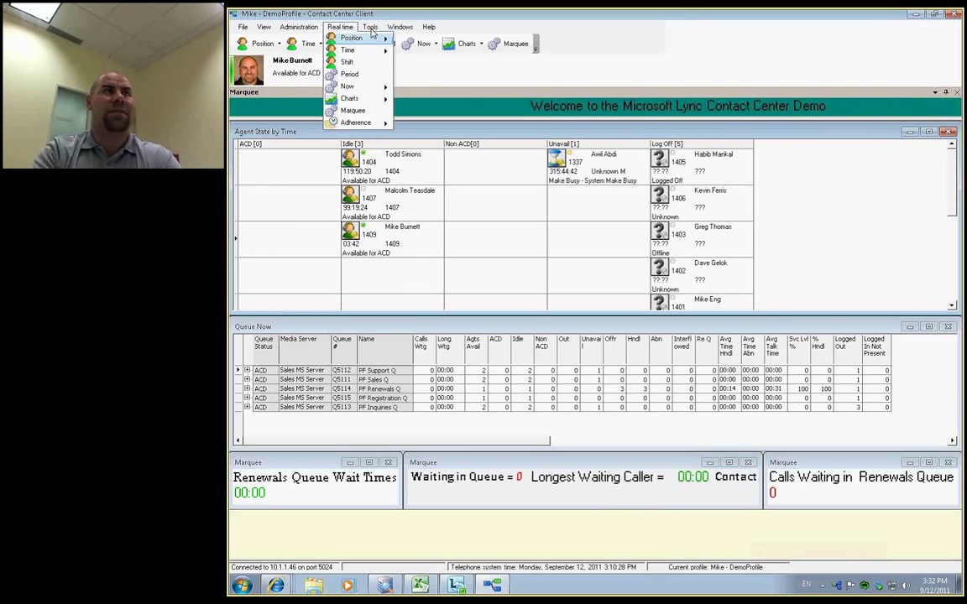
pyautogui.moveTo(371, 27)
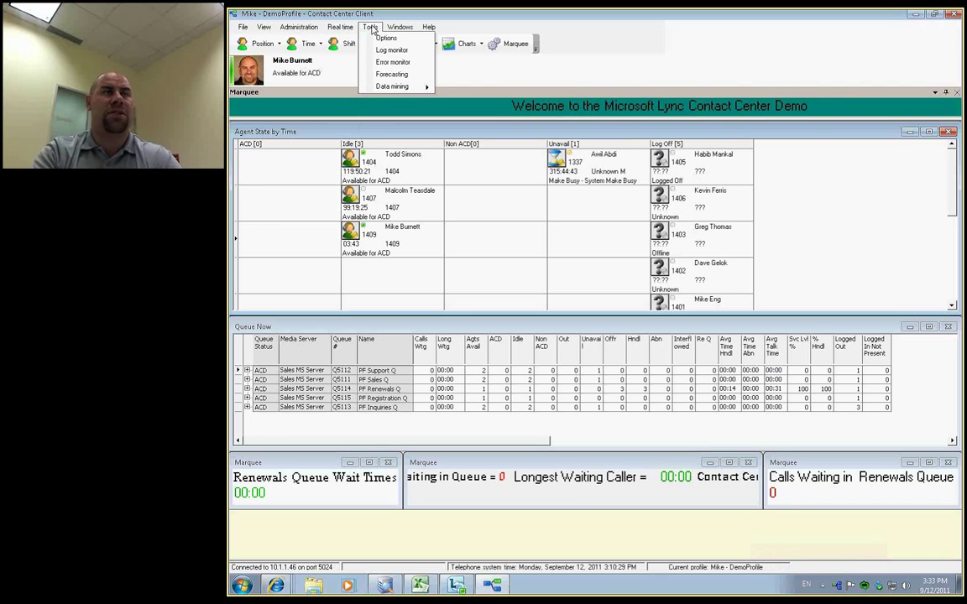
pyautogui.click(372, 30)
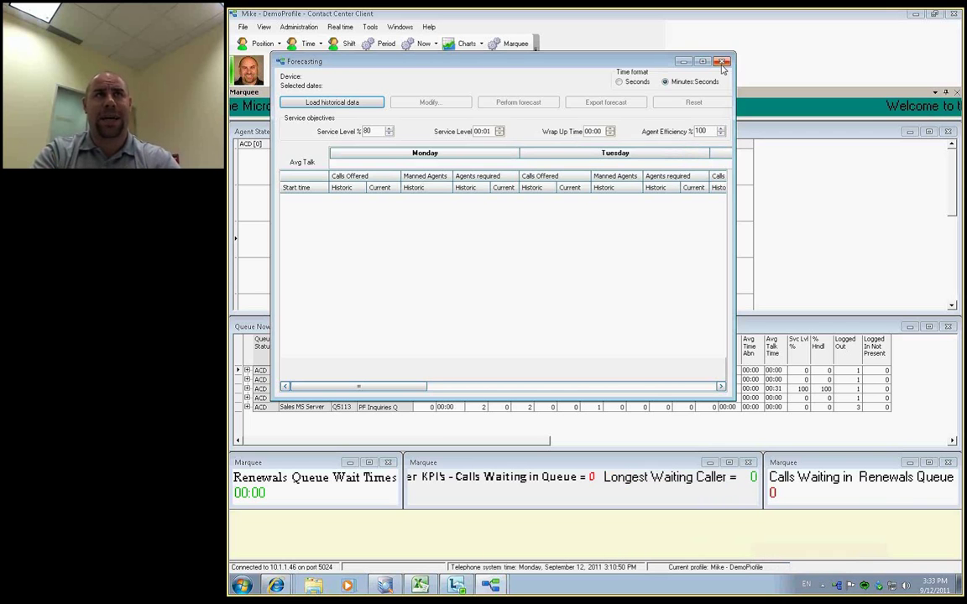
pyautogui.click(722, 62)
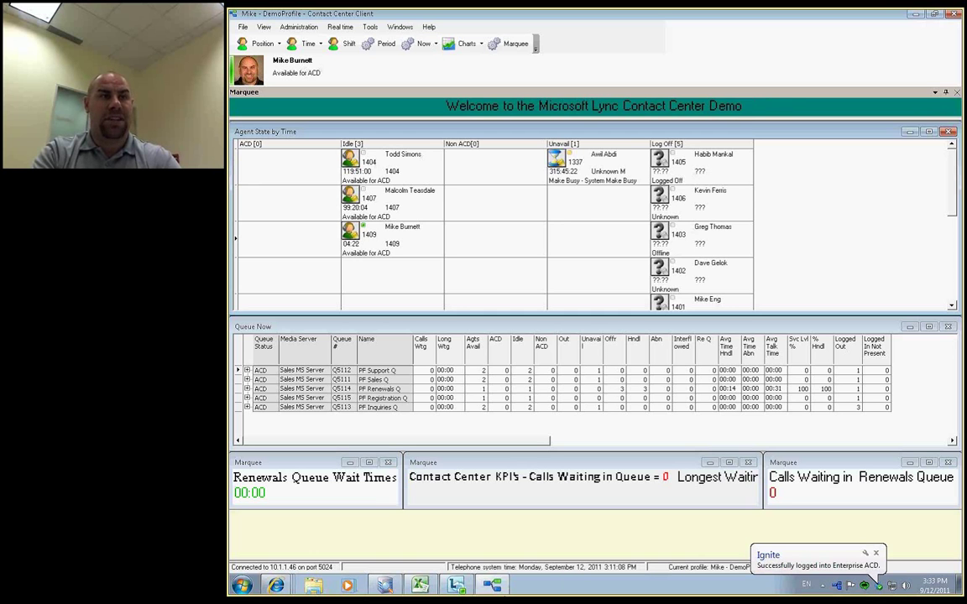
# Step: Switch to YourSite Explorer and add an employee, associating it with an existing account from the lyncsales Users container
pyautogui.click(385, 586)
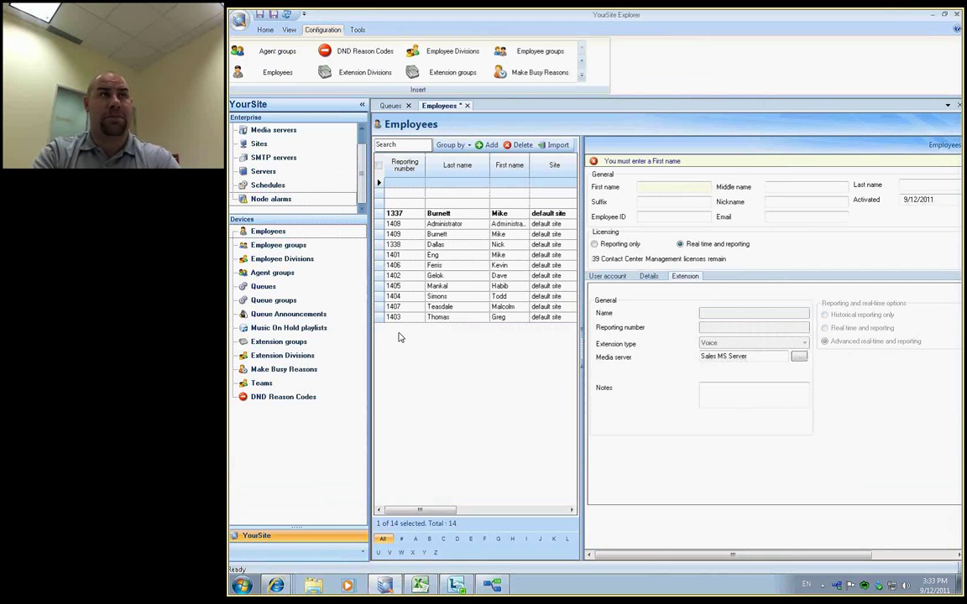
pyautogui.click(486, 144)
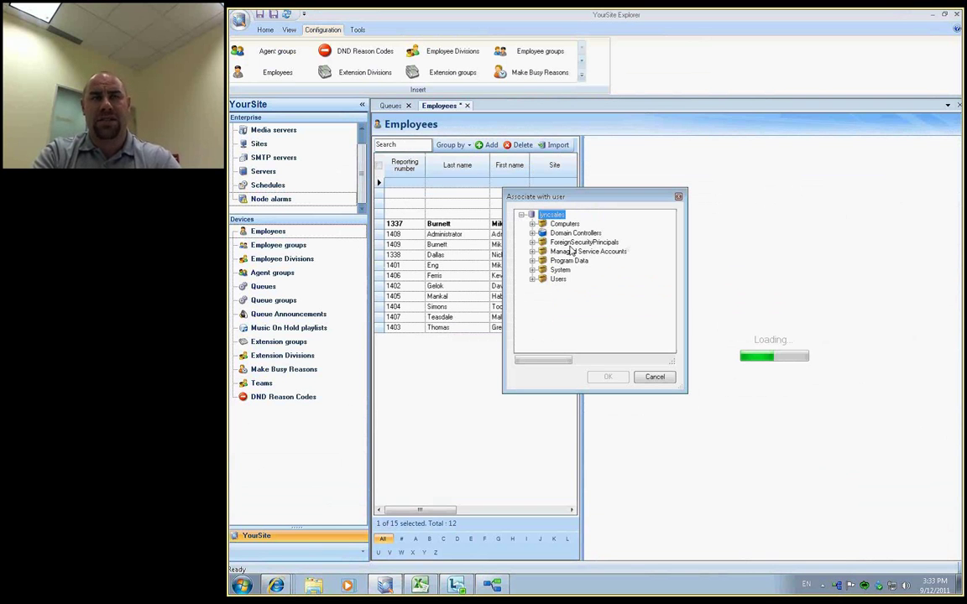
pyautogui.click(531, 279)
pyautogui.click(578, 289)
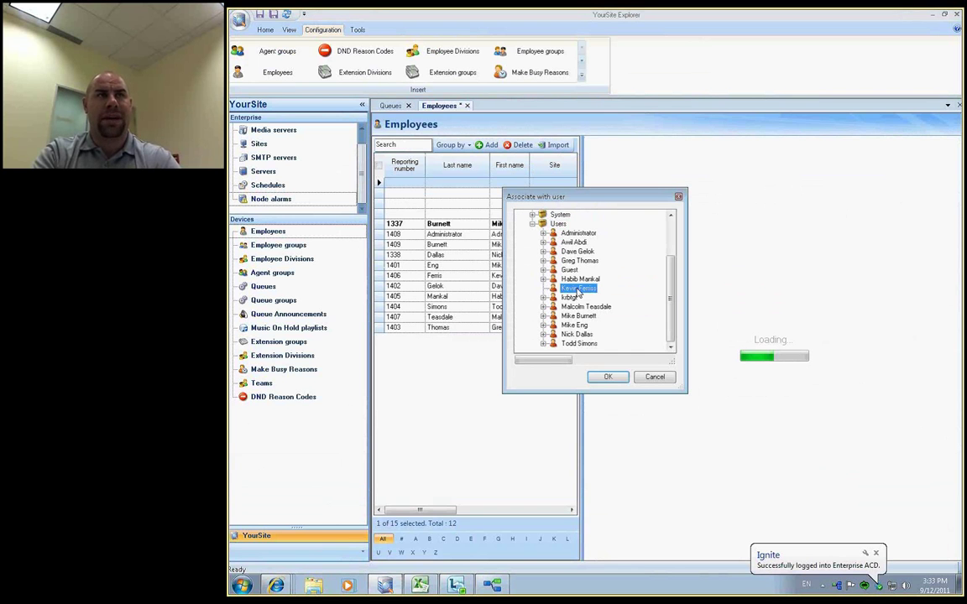
pyautogui.click(608, 379)
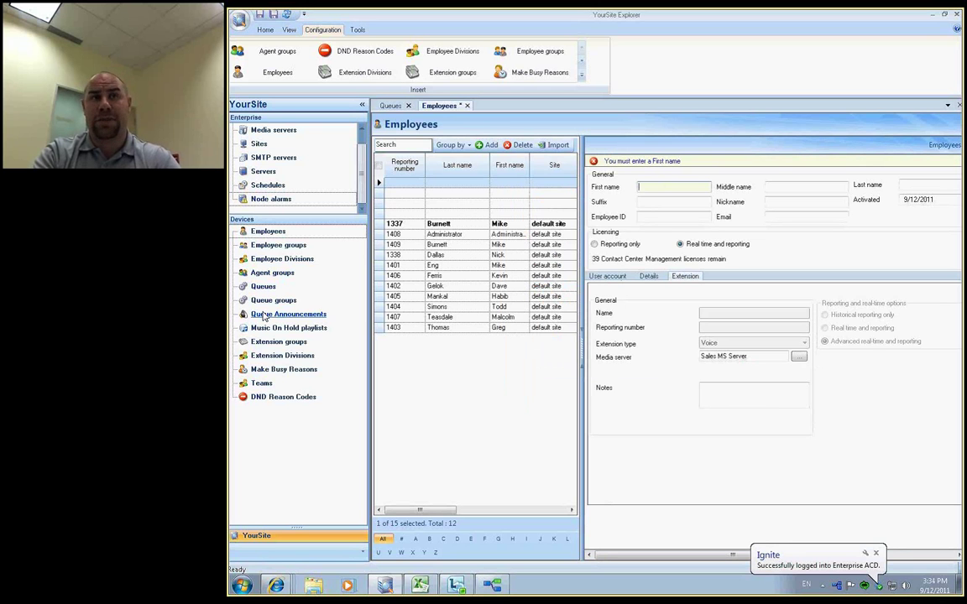
# Step: Add a blank queue announcement to show its settings, and switch to the PowerPoint presentation
pyautogui.click(263, 314)
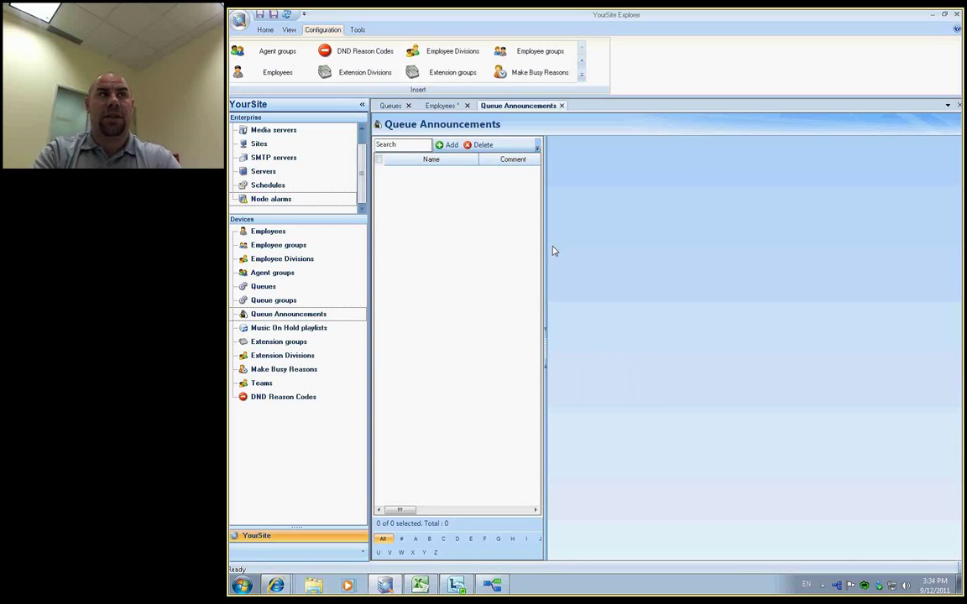
pyautogui.click(447, 145)
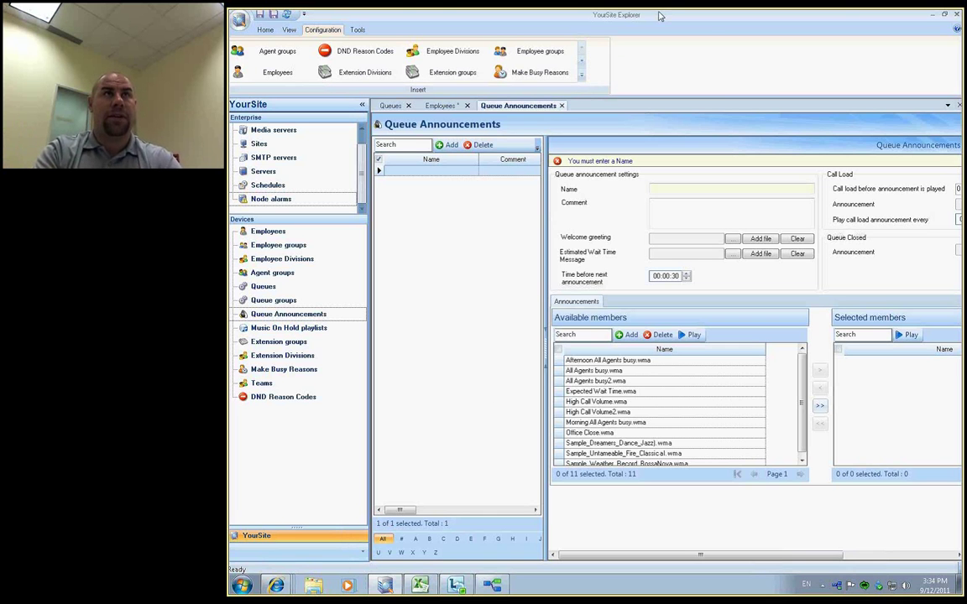
pyautogui.hotkey('alt', 'Tab')
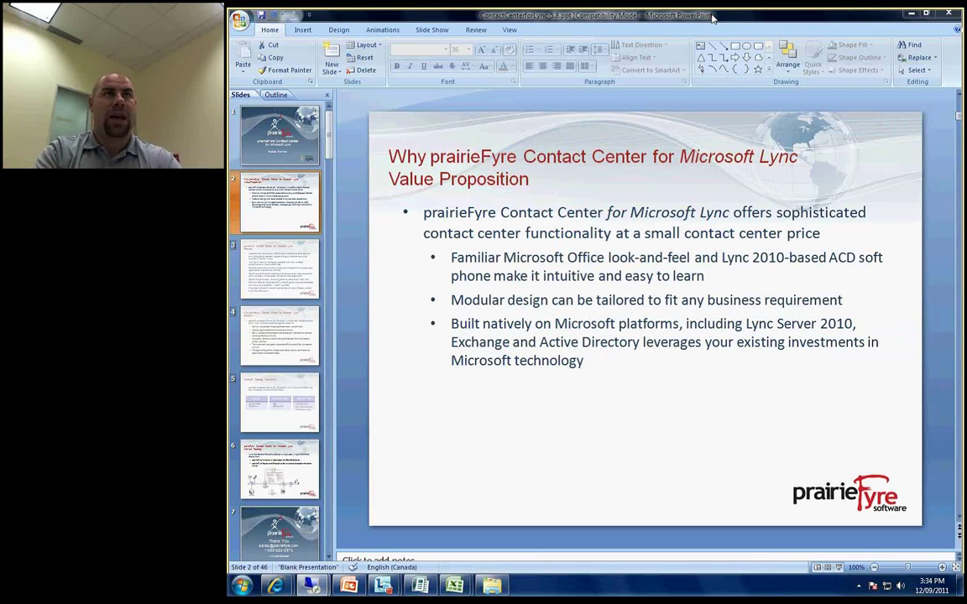